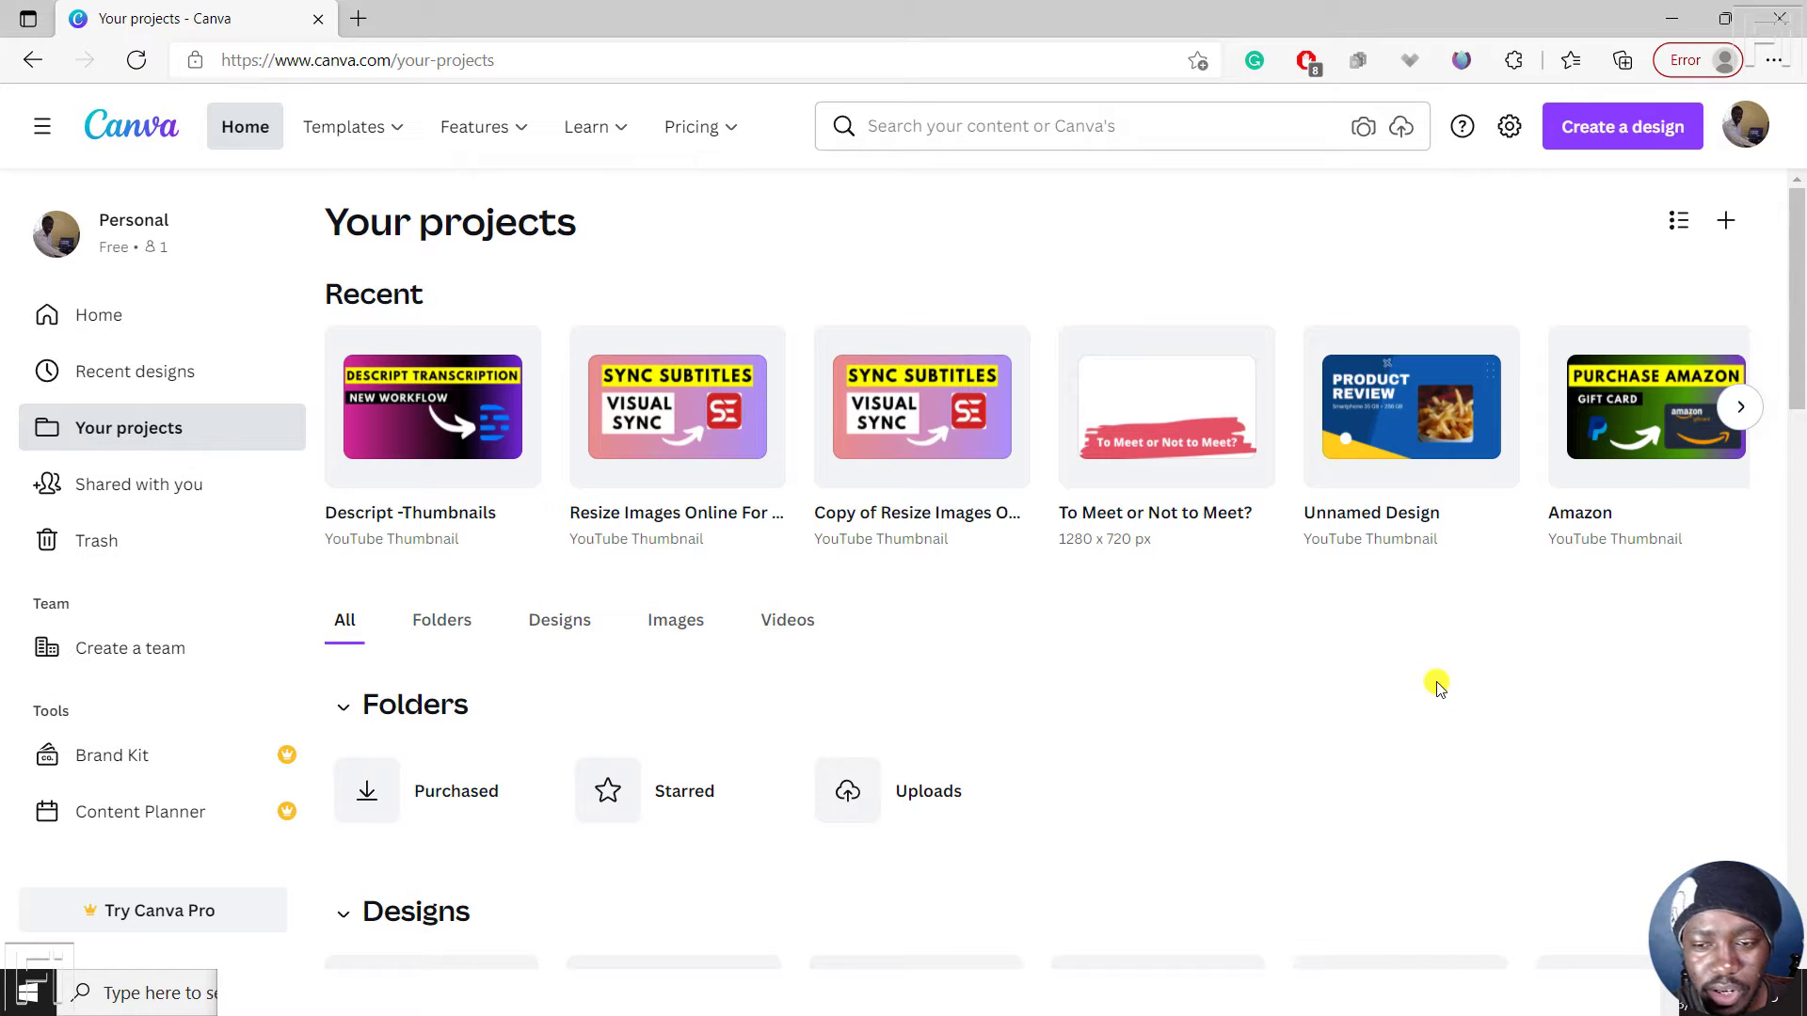
# Step: Import the '8 In-Demand Subtitling and Captioning Jobs' PDF from the Desktop as a new design
pyautogui.click(1605, 131)
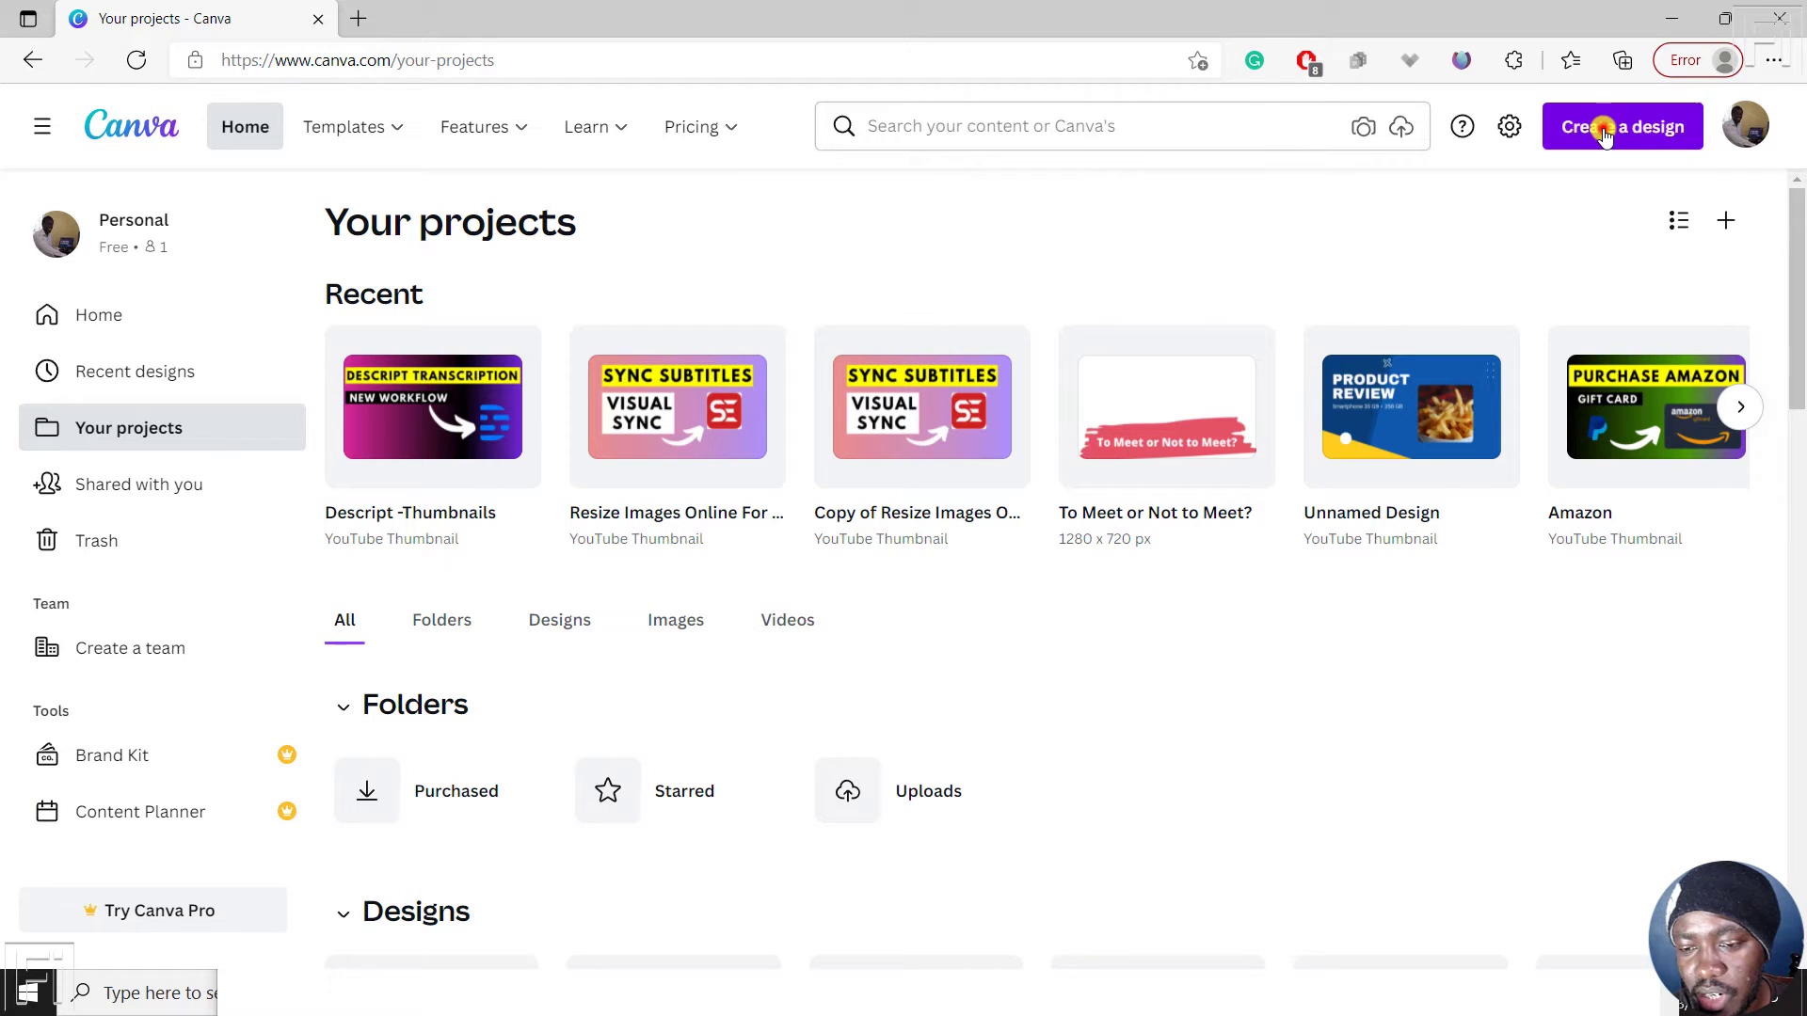
pyautogui.click(1627, 758)
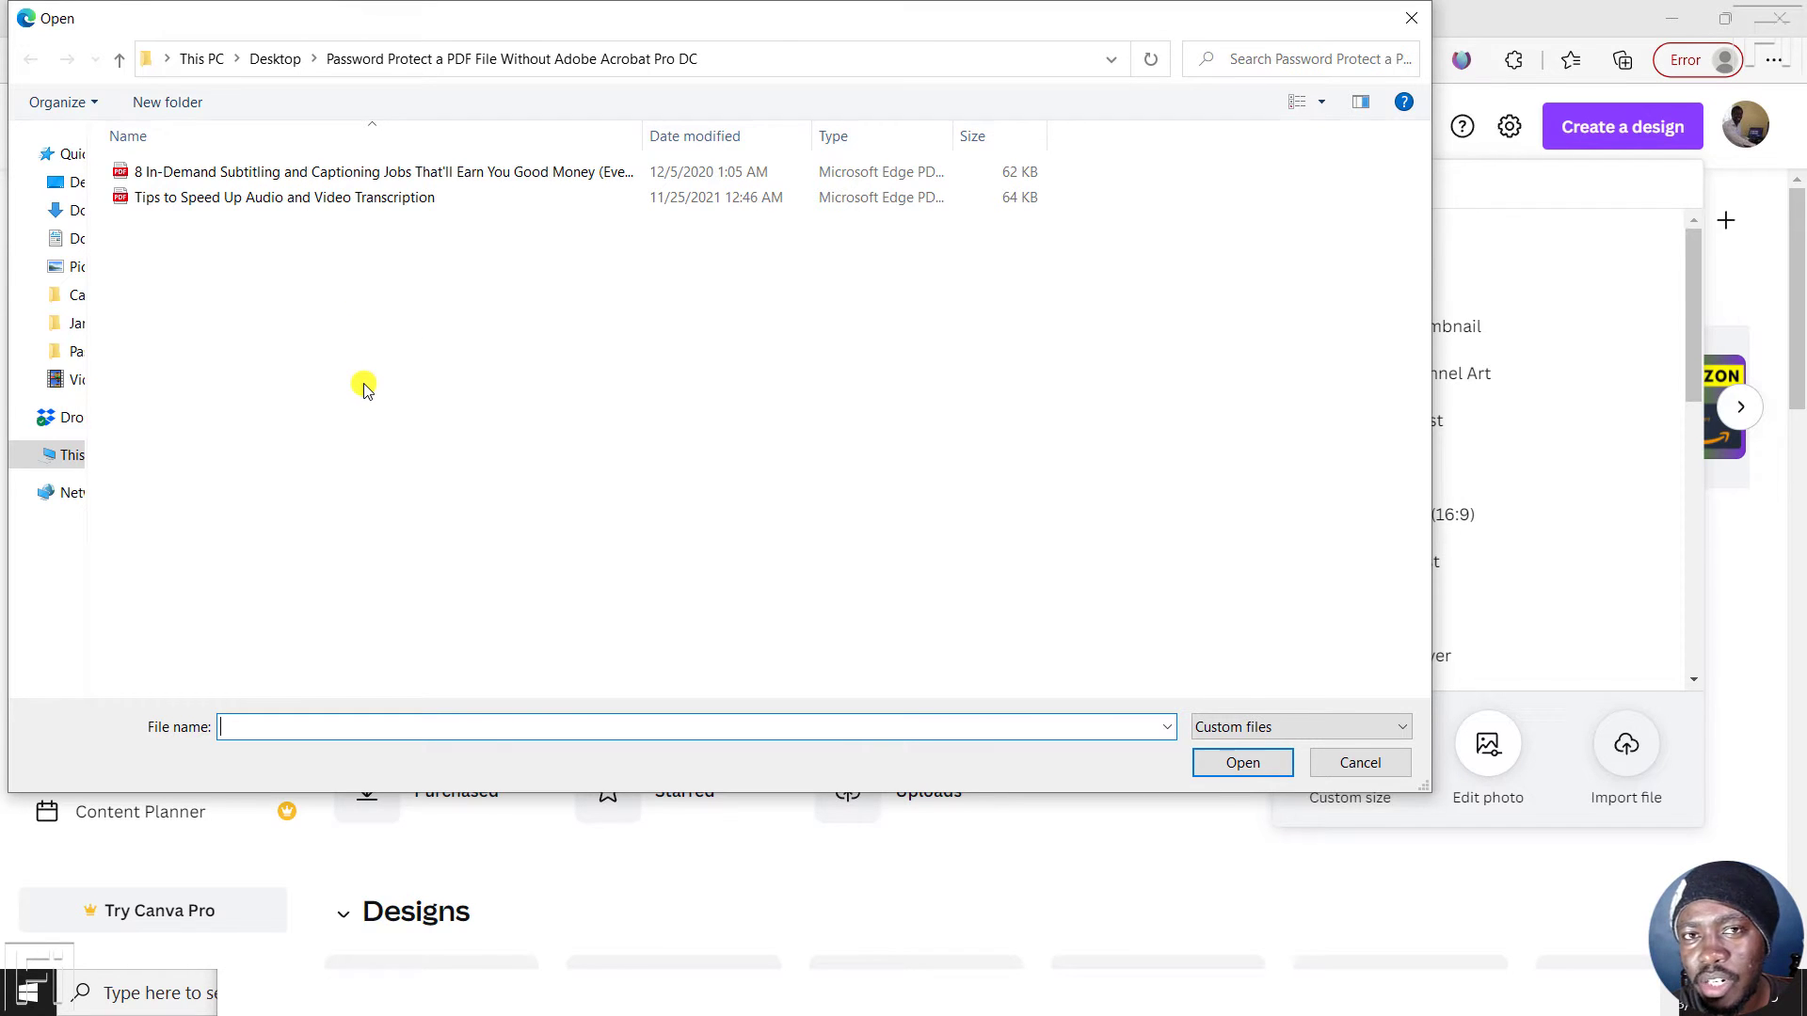
pyautogui.click(186, 171)
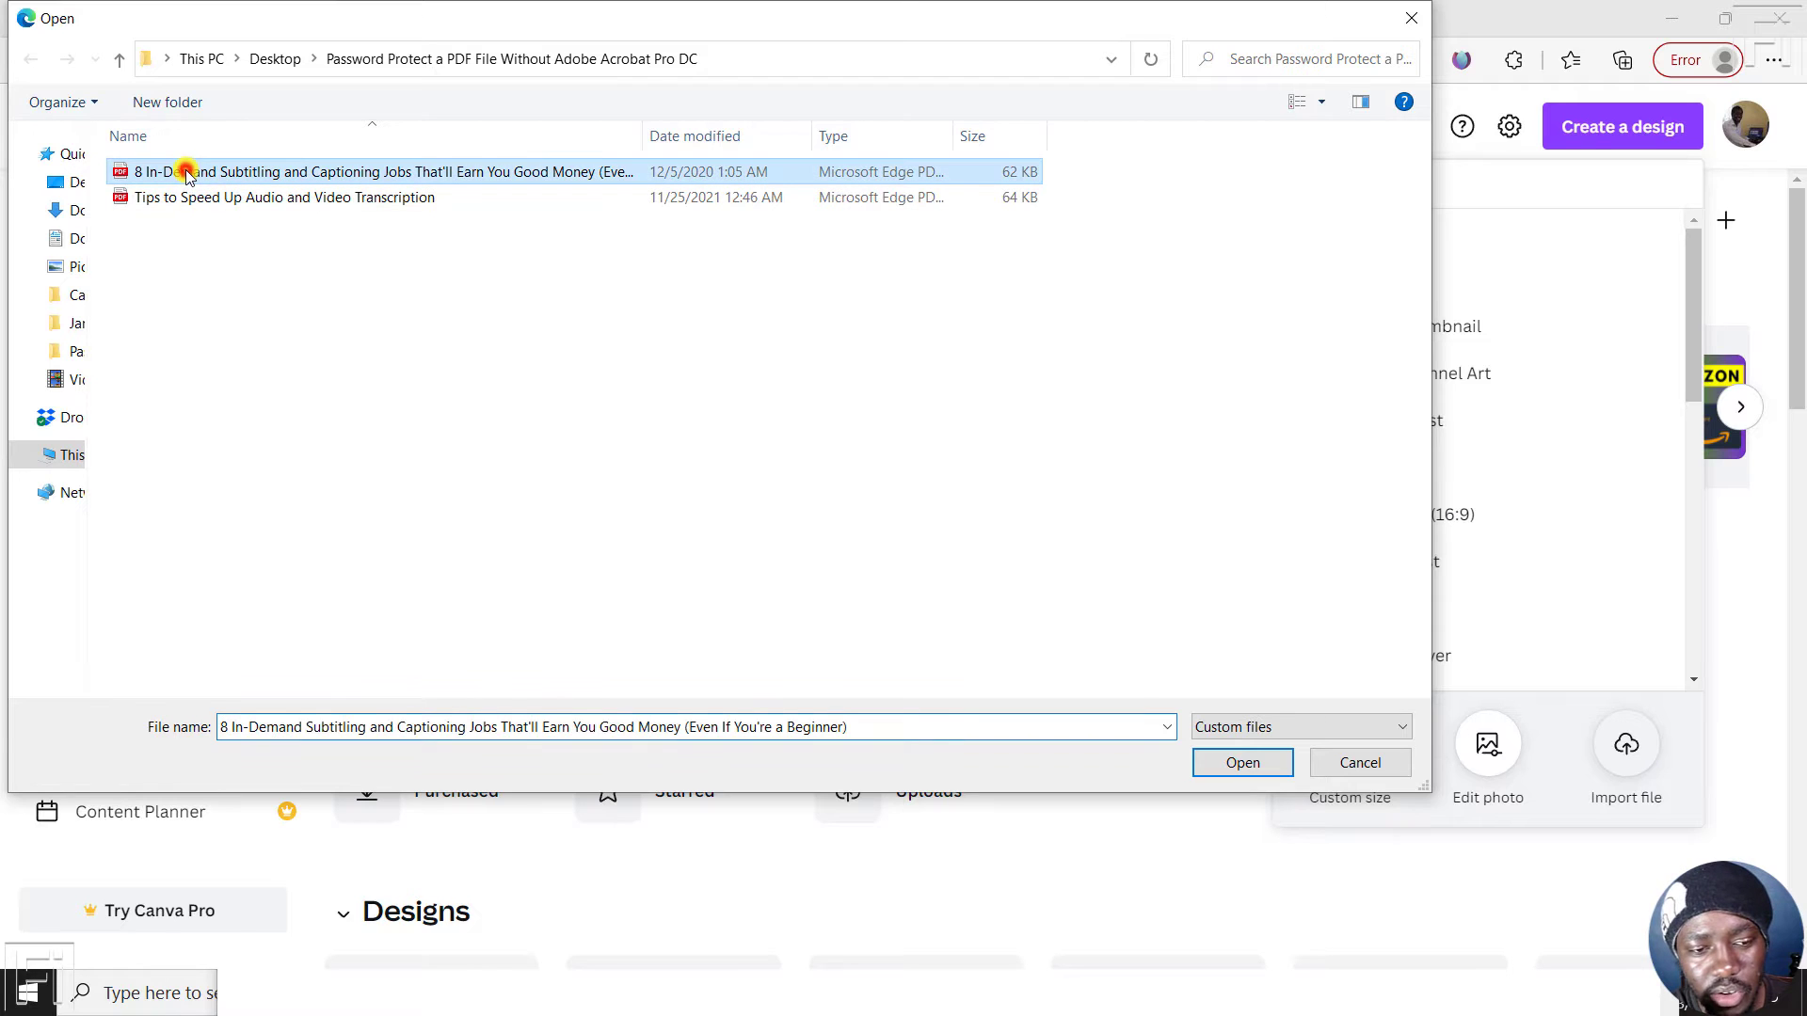
pyautogui.click(1263, 763)
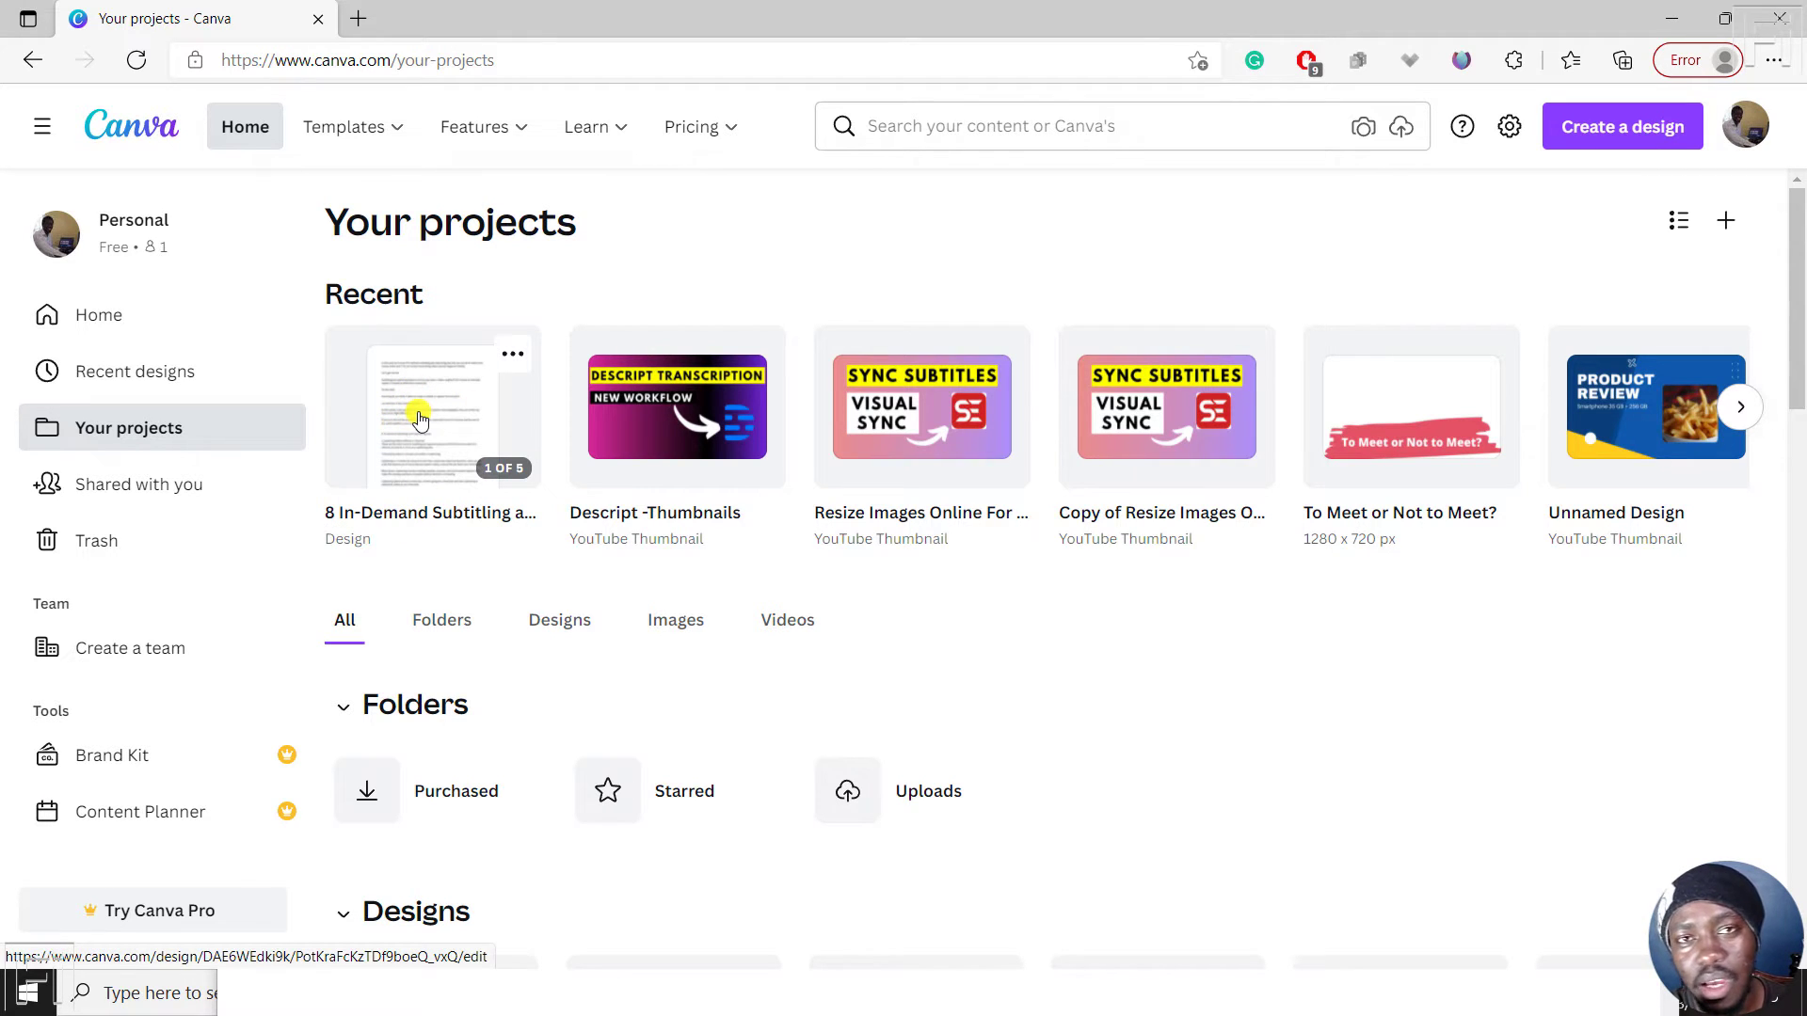
# Step: Open the imported design, dismiss the feedback form and zoom the page to 88%
pyautogui.click(420, 419)
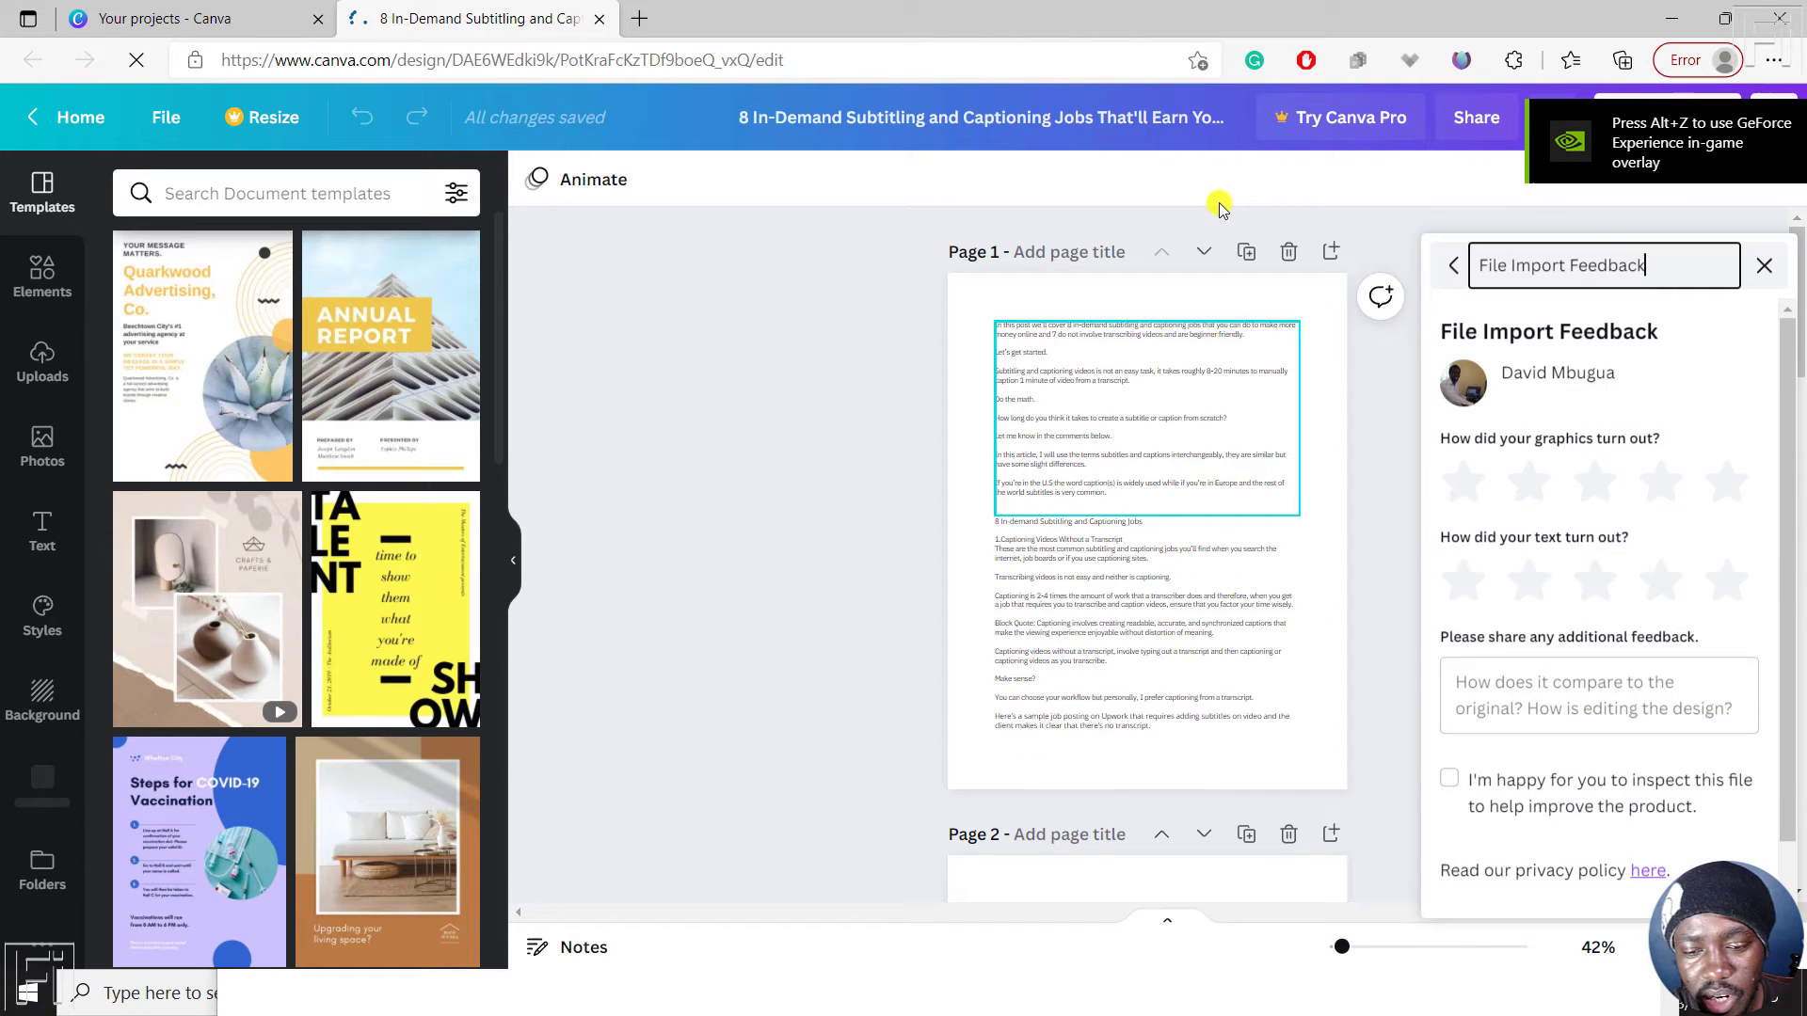
pyautogui.click(1765, 263)
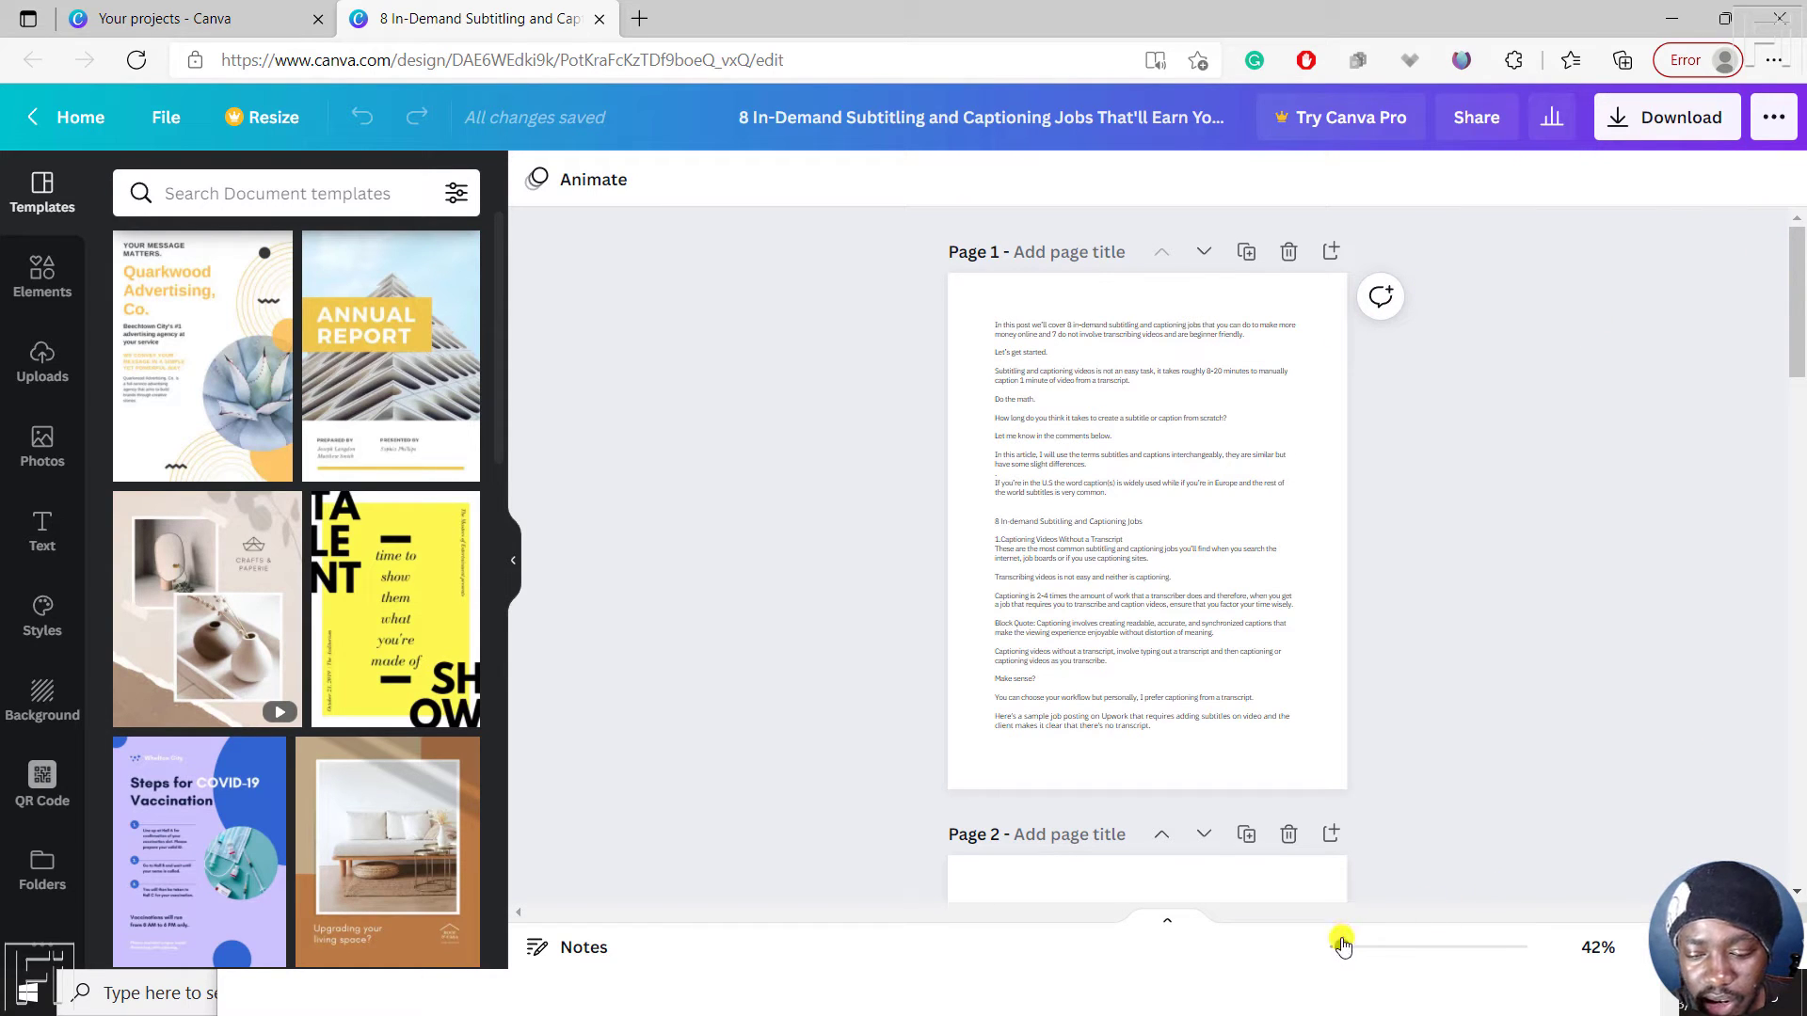
pyautogui.moveTo(1342, 947); pyautogui.dragTo(1361, 946)
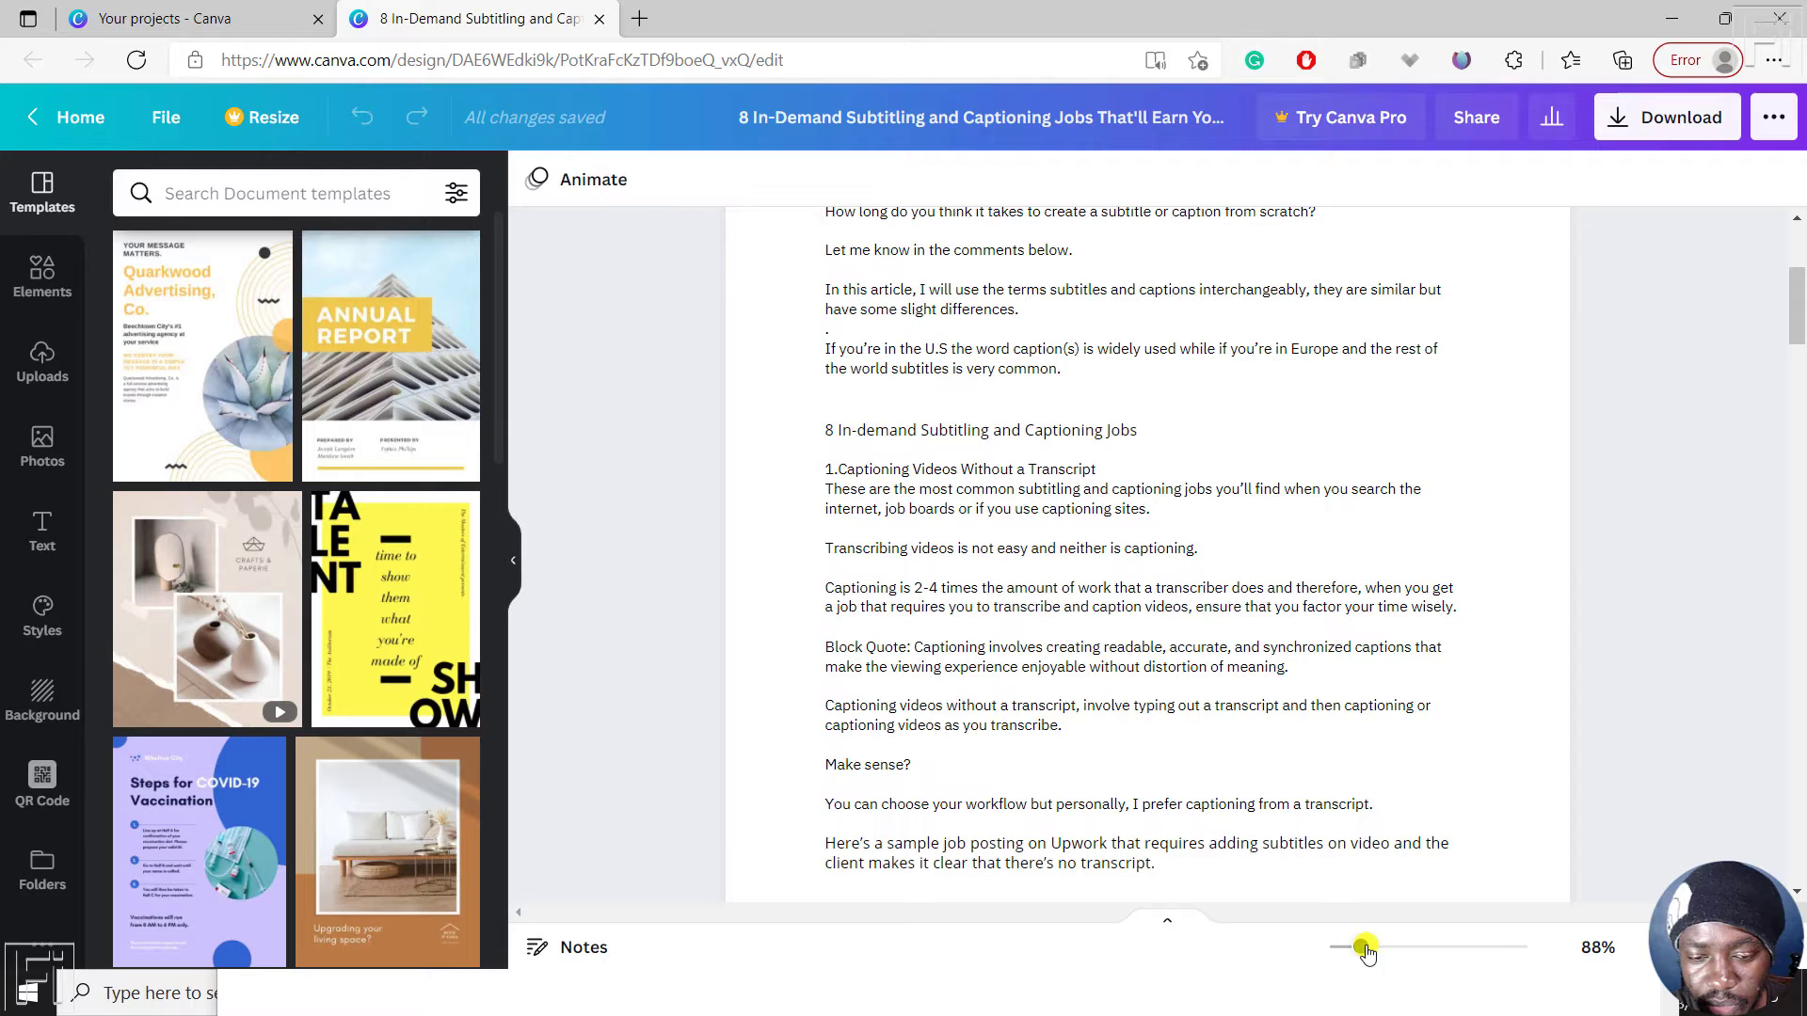
pyautogui.moveTo(1798, 306); pyautogui.dragTo(1791, 264)
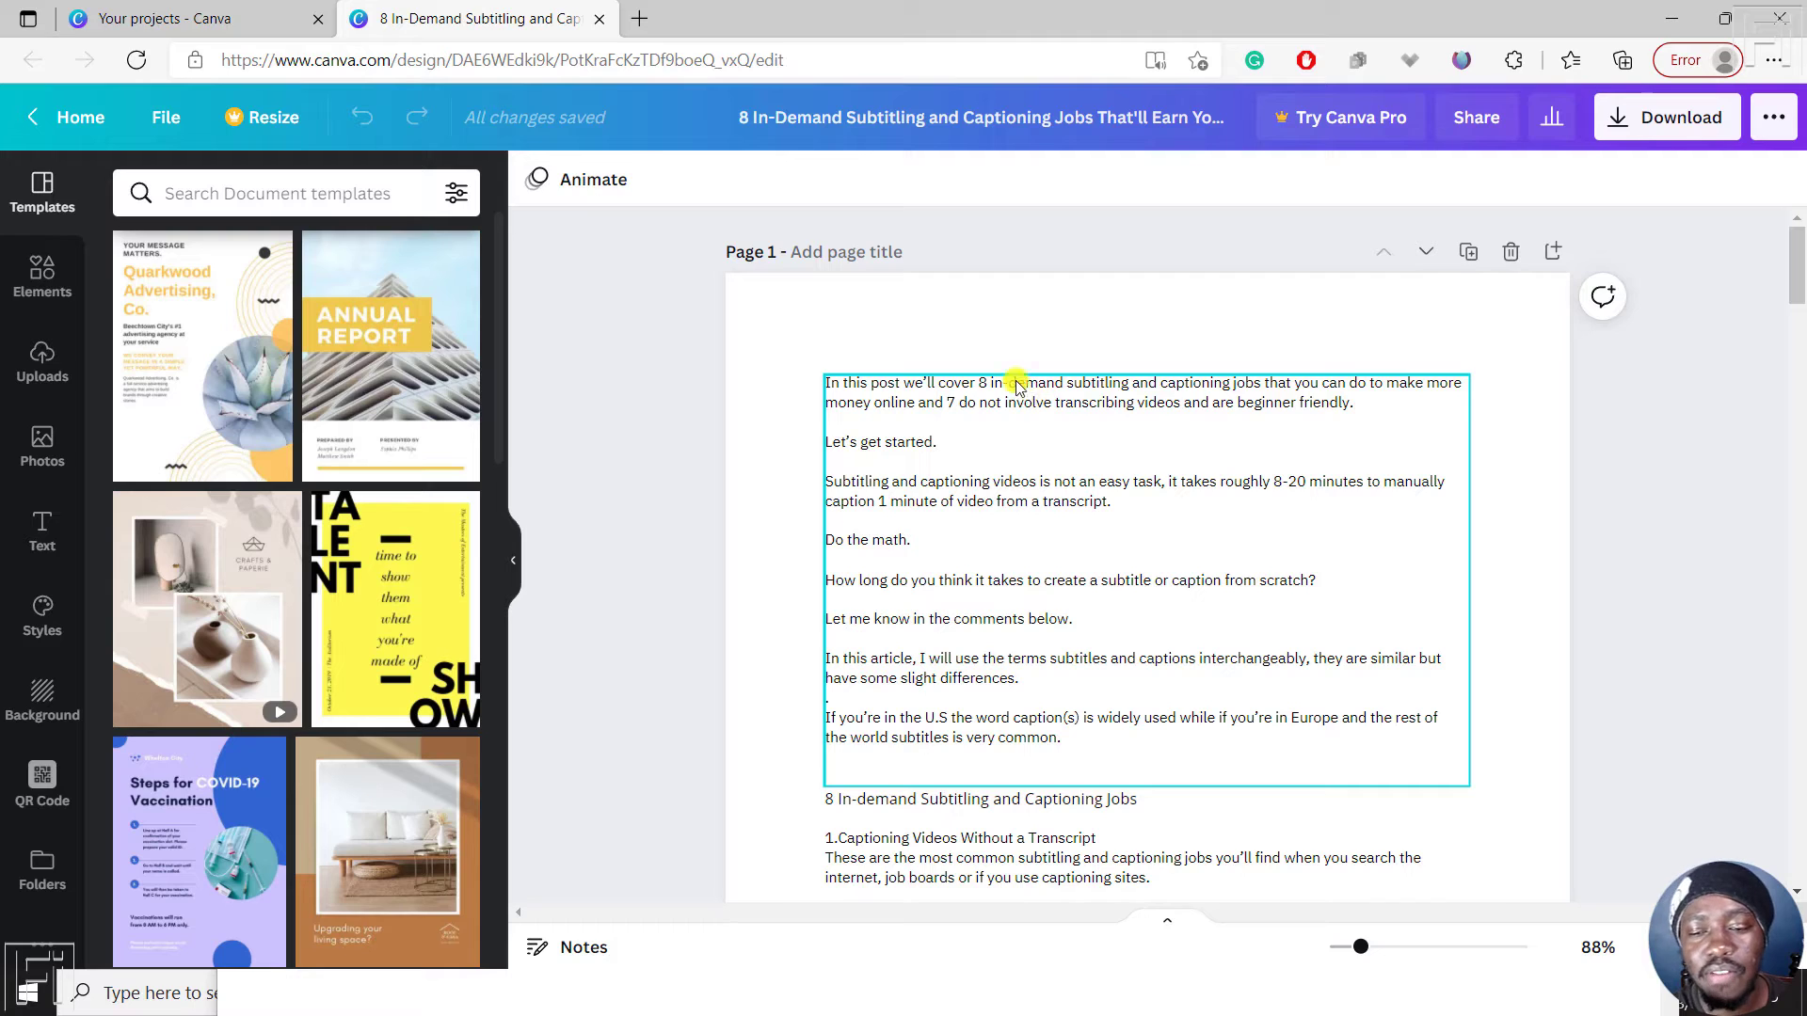
# Step: Hyphenate 'beginner-friendly' and add a comma after 'In this post' in the first text block
pyautogui.click(1010, 483)
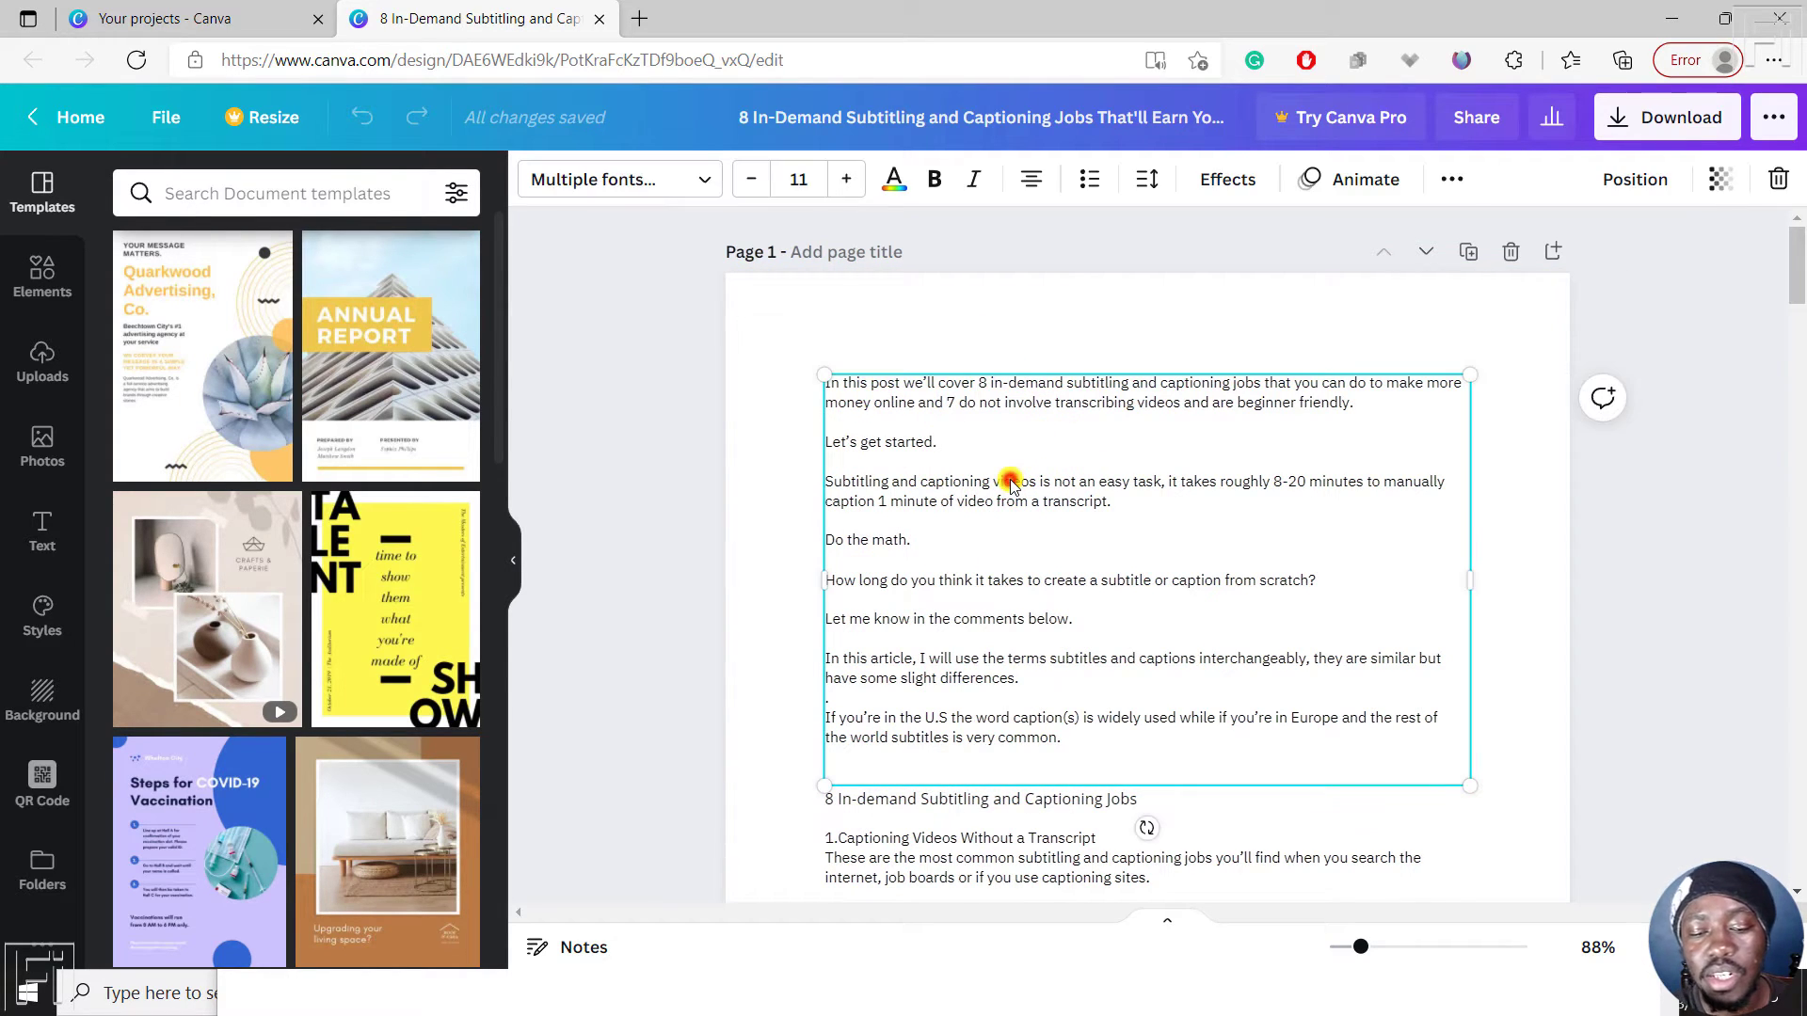
pyautogui.doubleClick(928, 404)
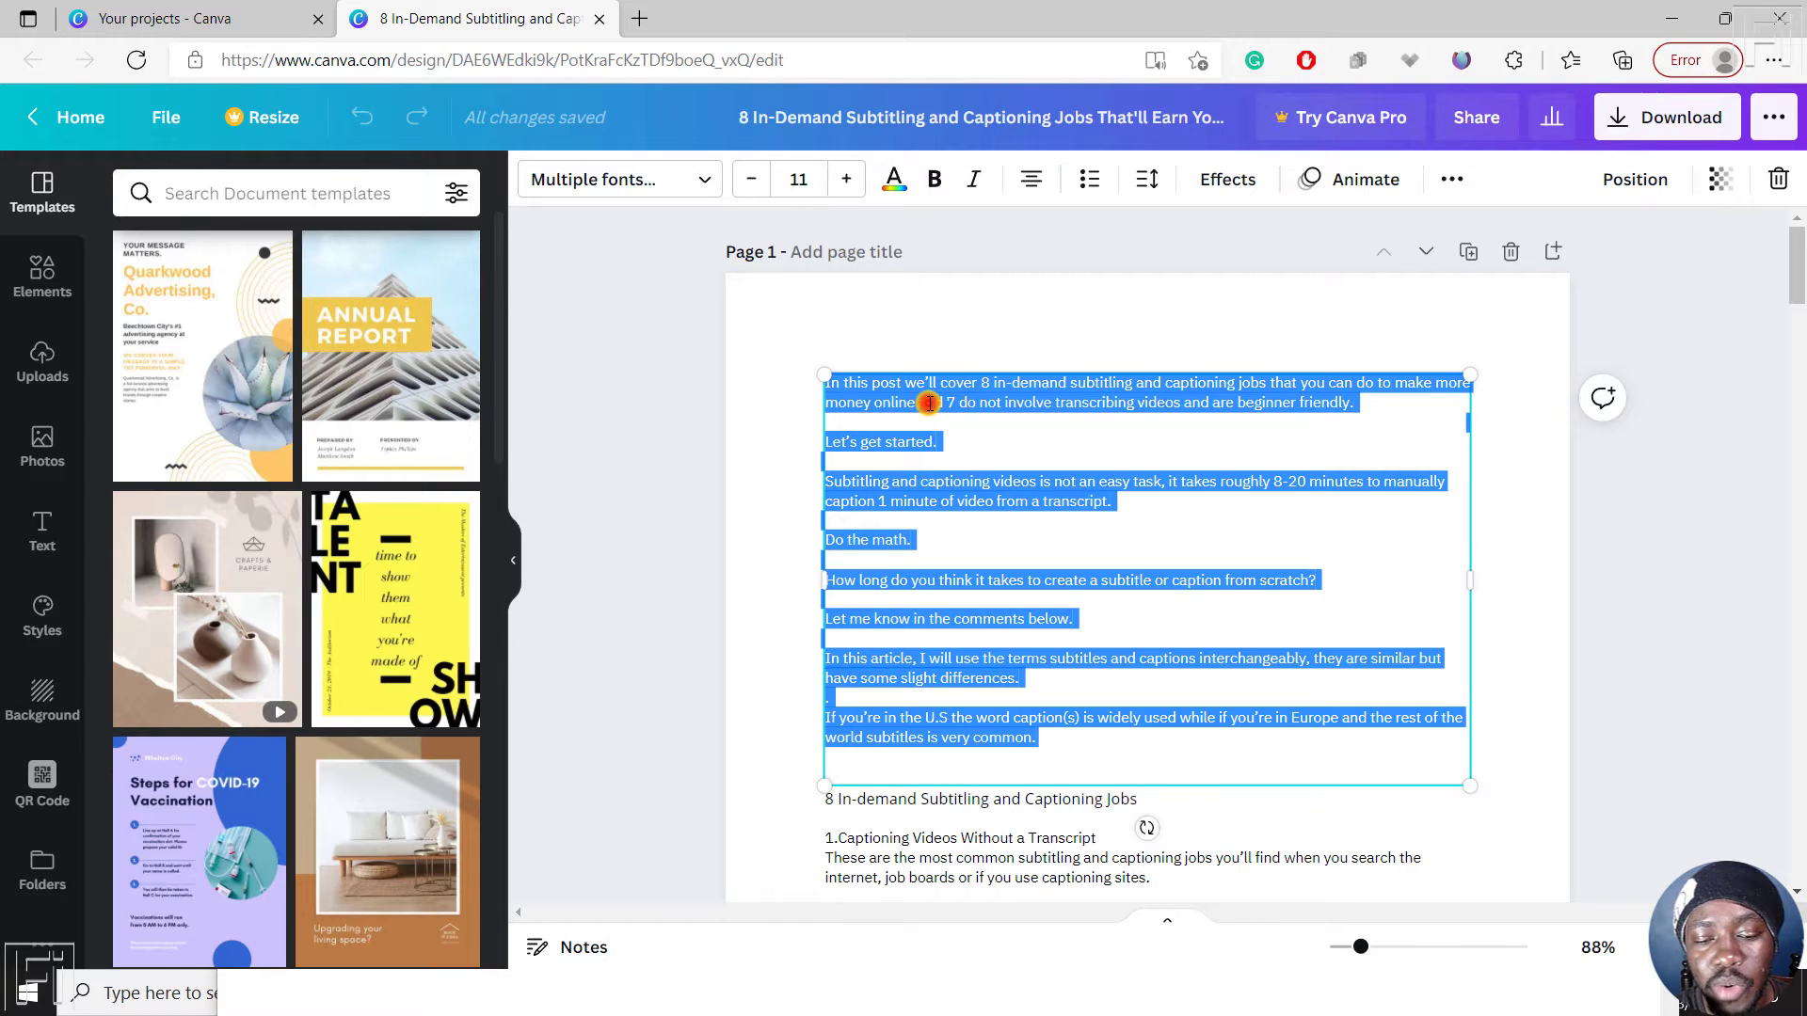
pyautogui.click(929, 402)
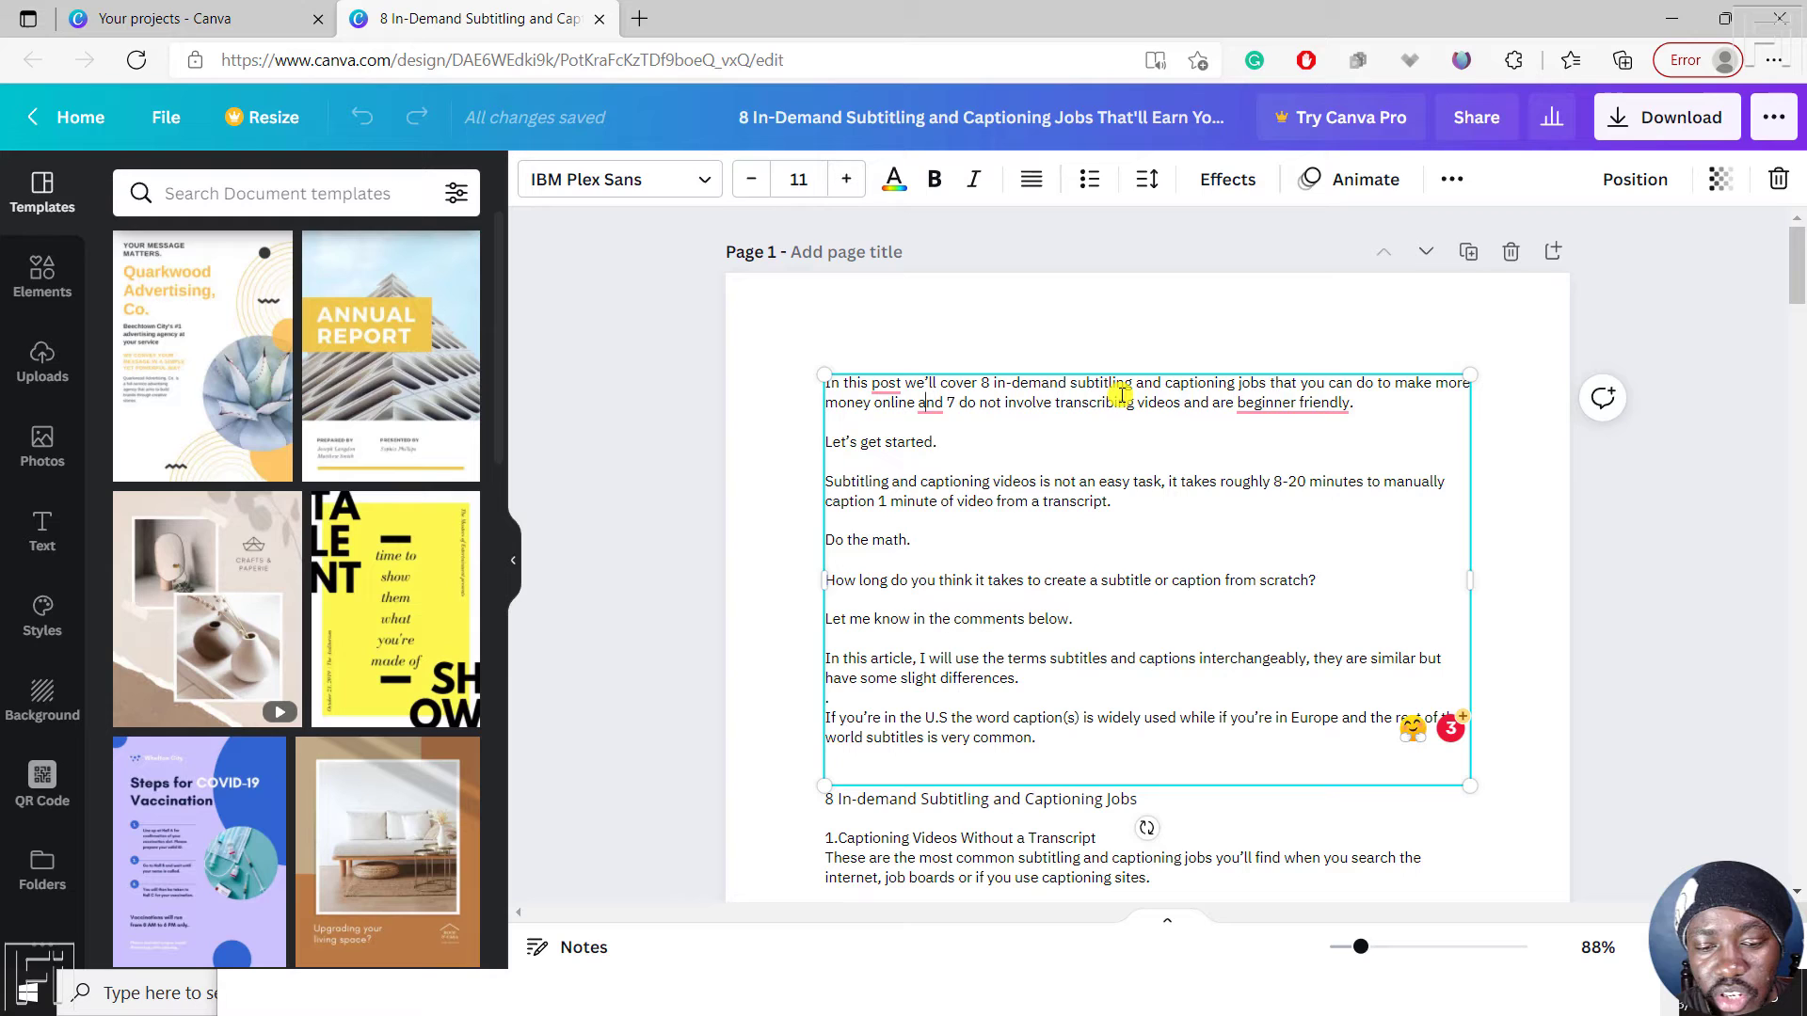
pyautogui.moveTo(1266, 403)
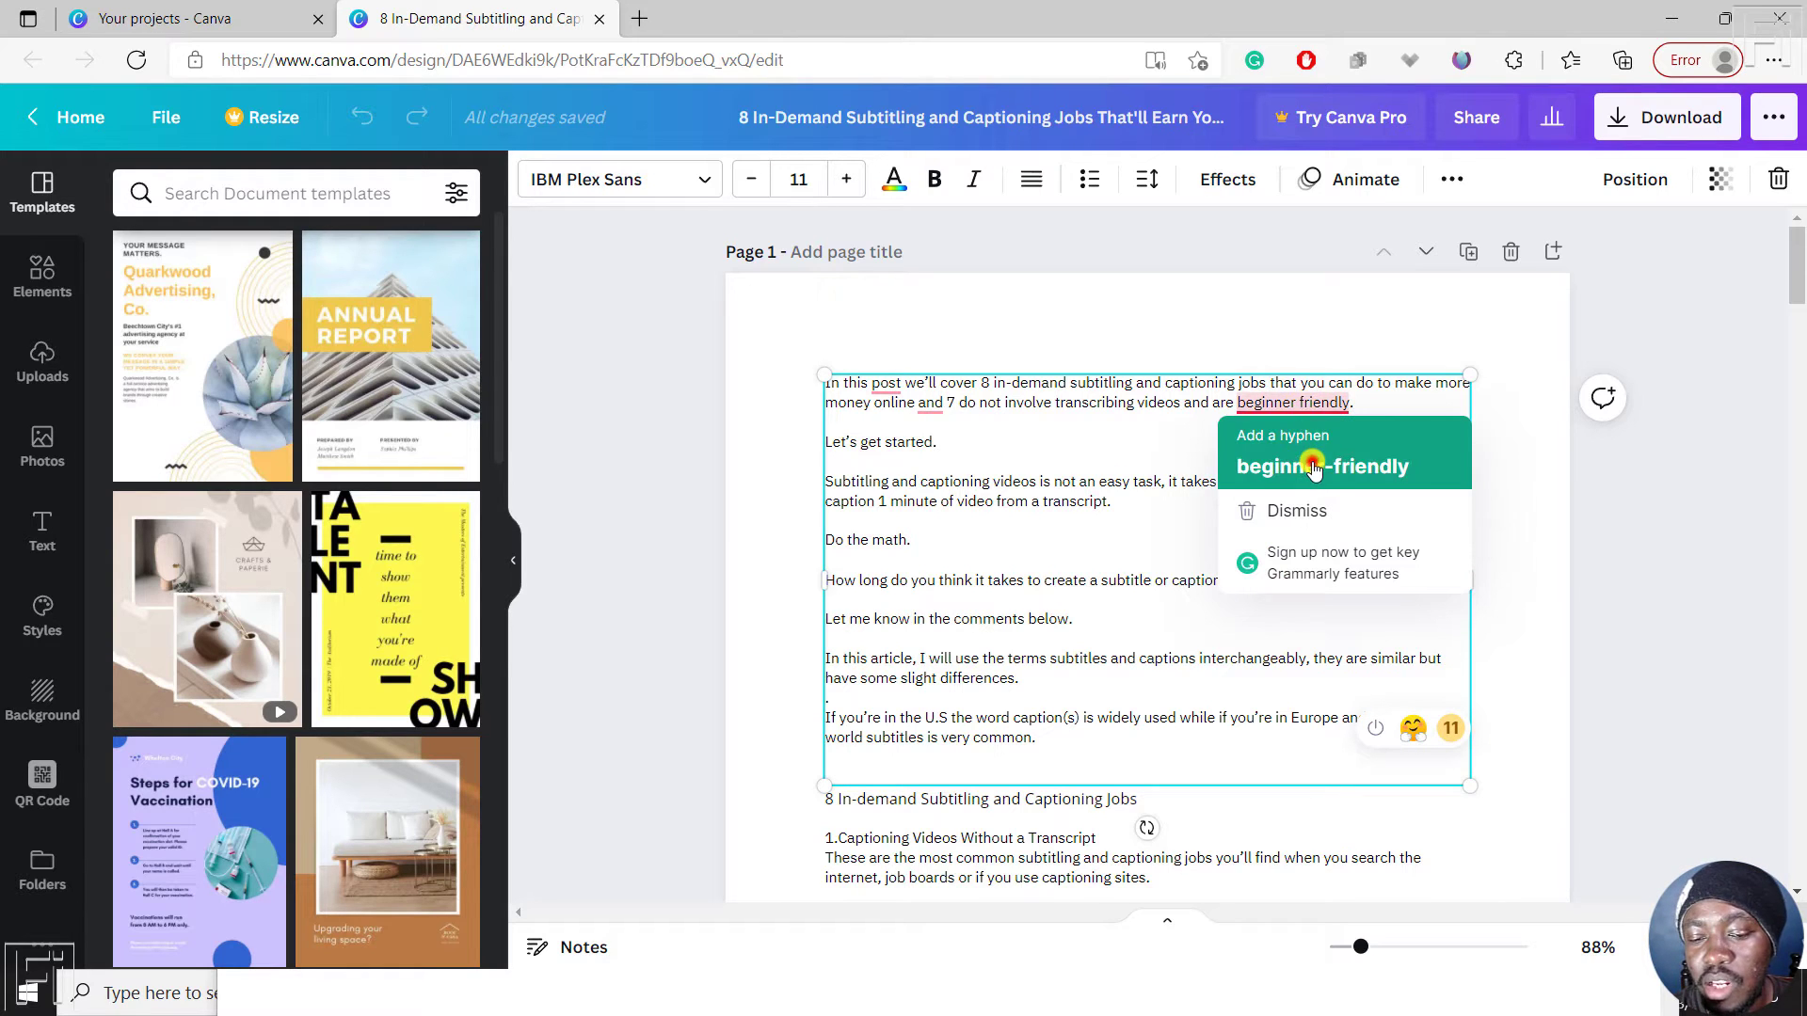
pyautogui.click(1314, 468)
pyautogui.moveTo(881, 383)
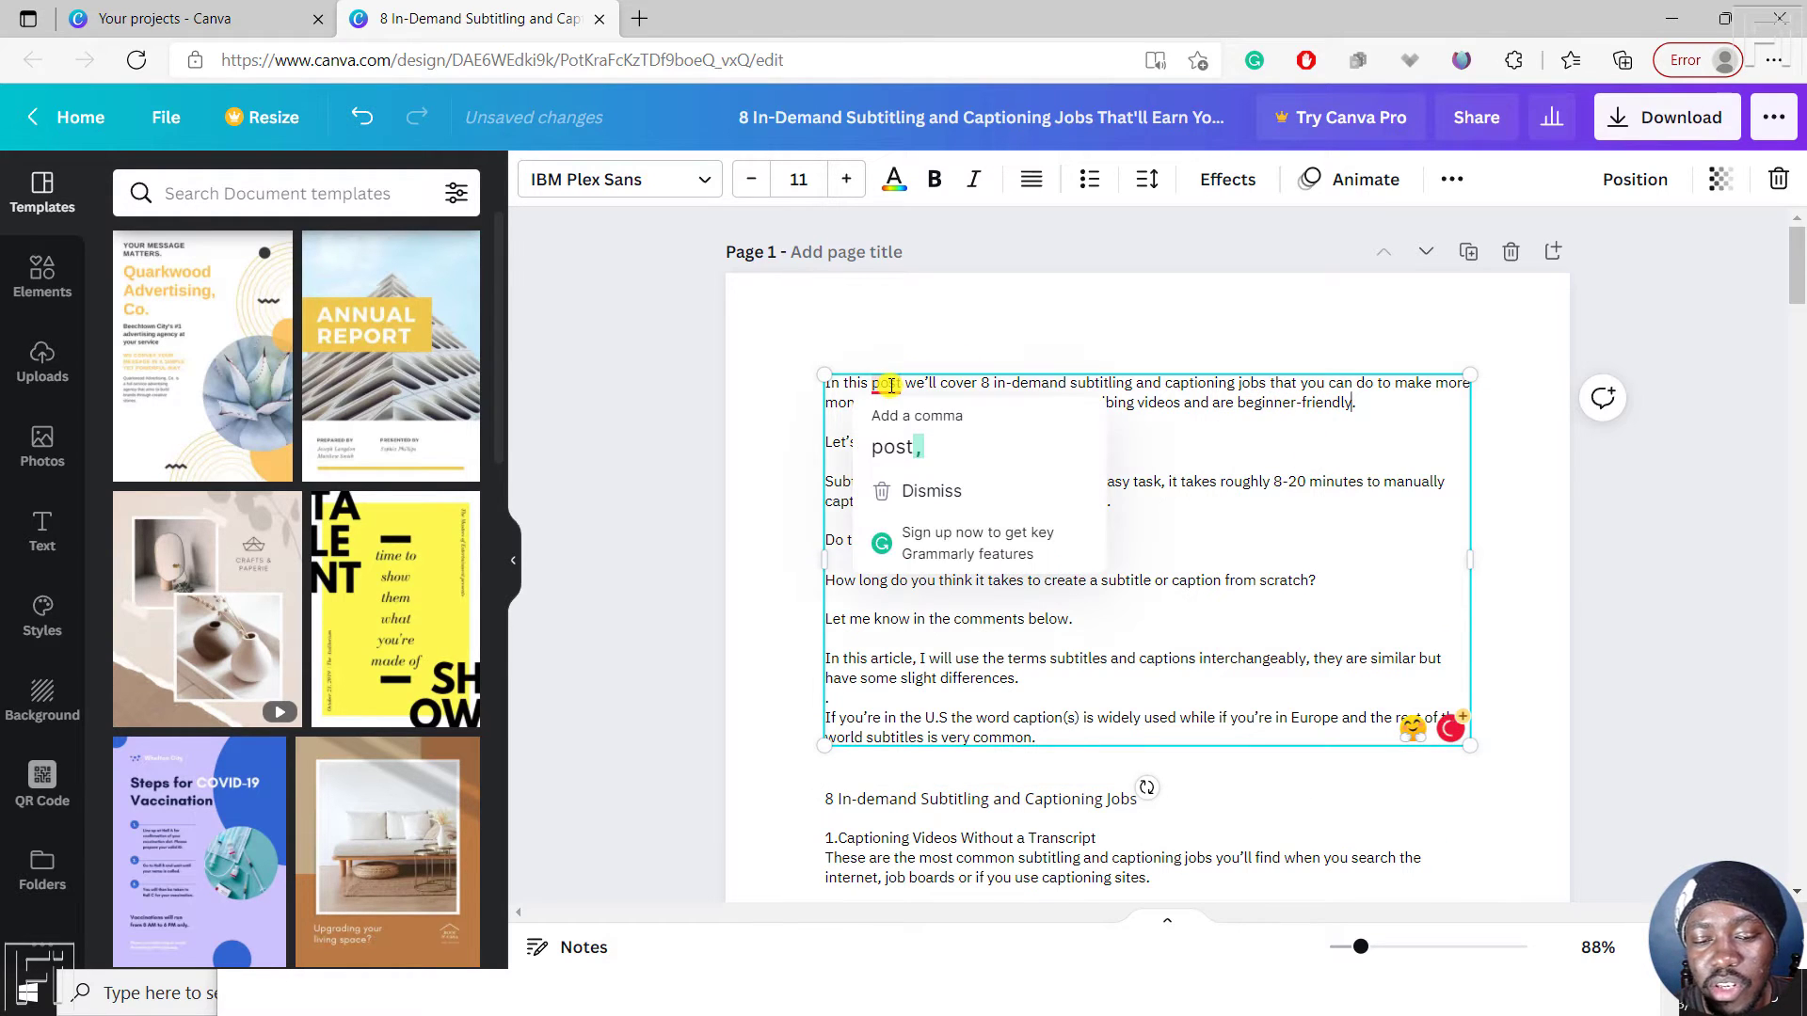
pyautogui.click(912, 445)
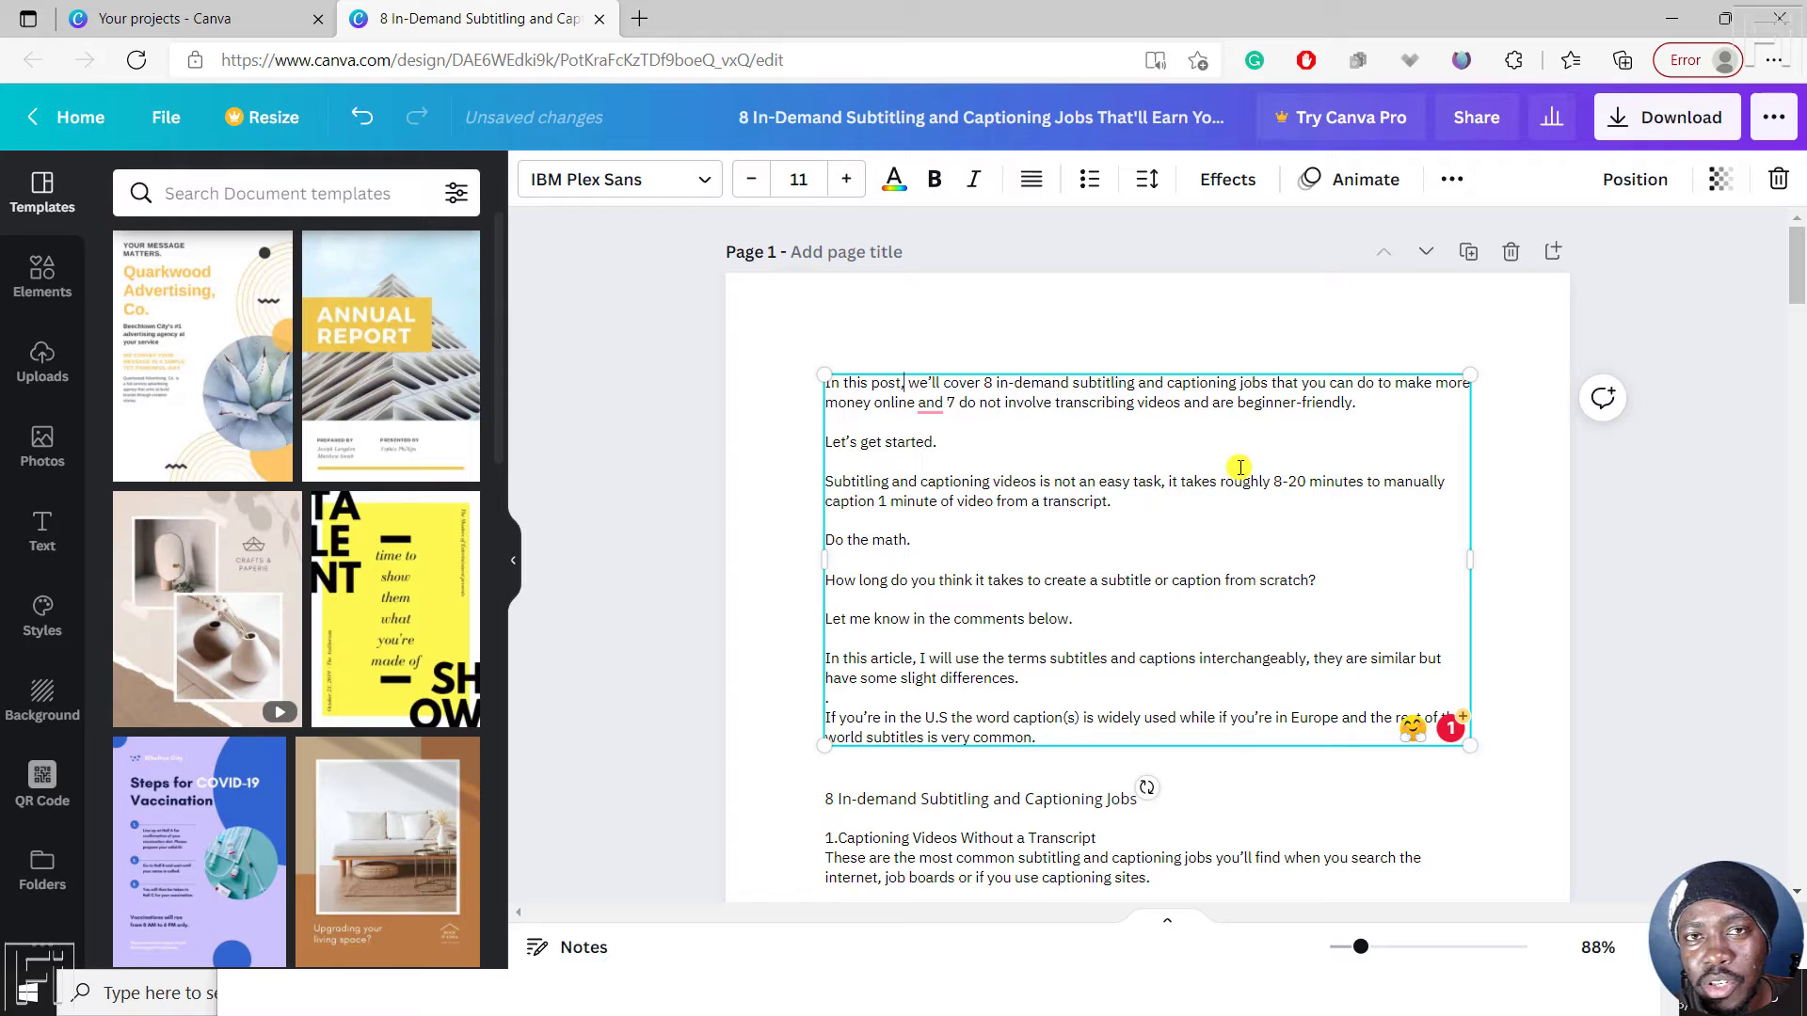
# Step: Delete page 5 so the design has four pages, then bring up the Download panel
pyautogui.click(1013, 324)
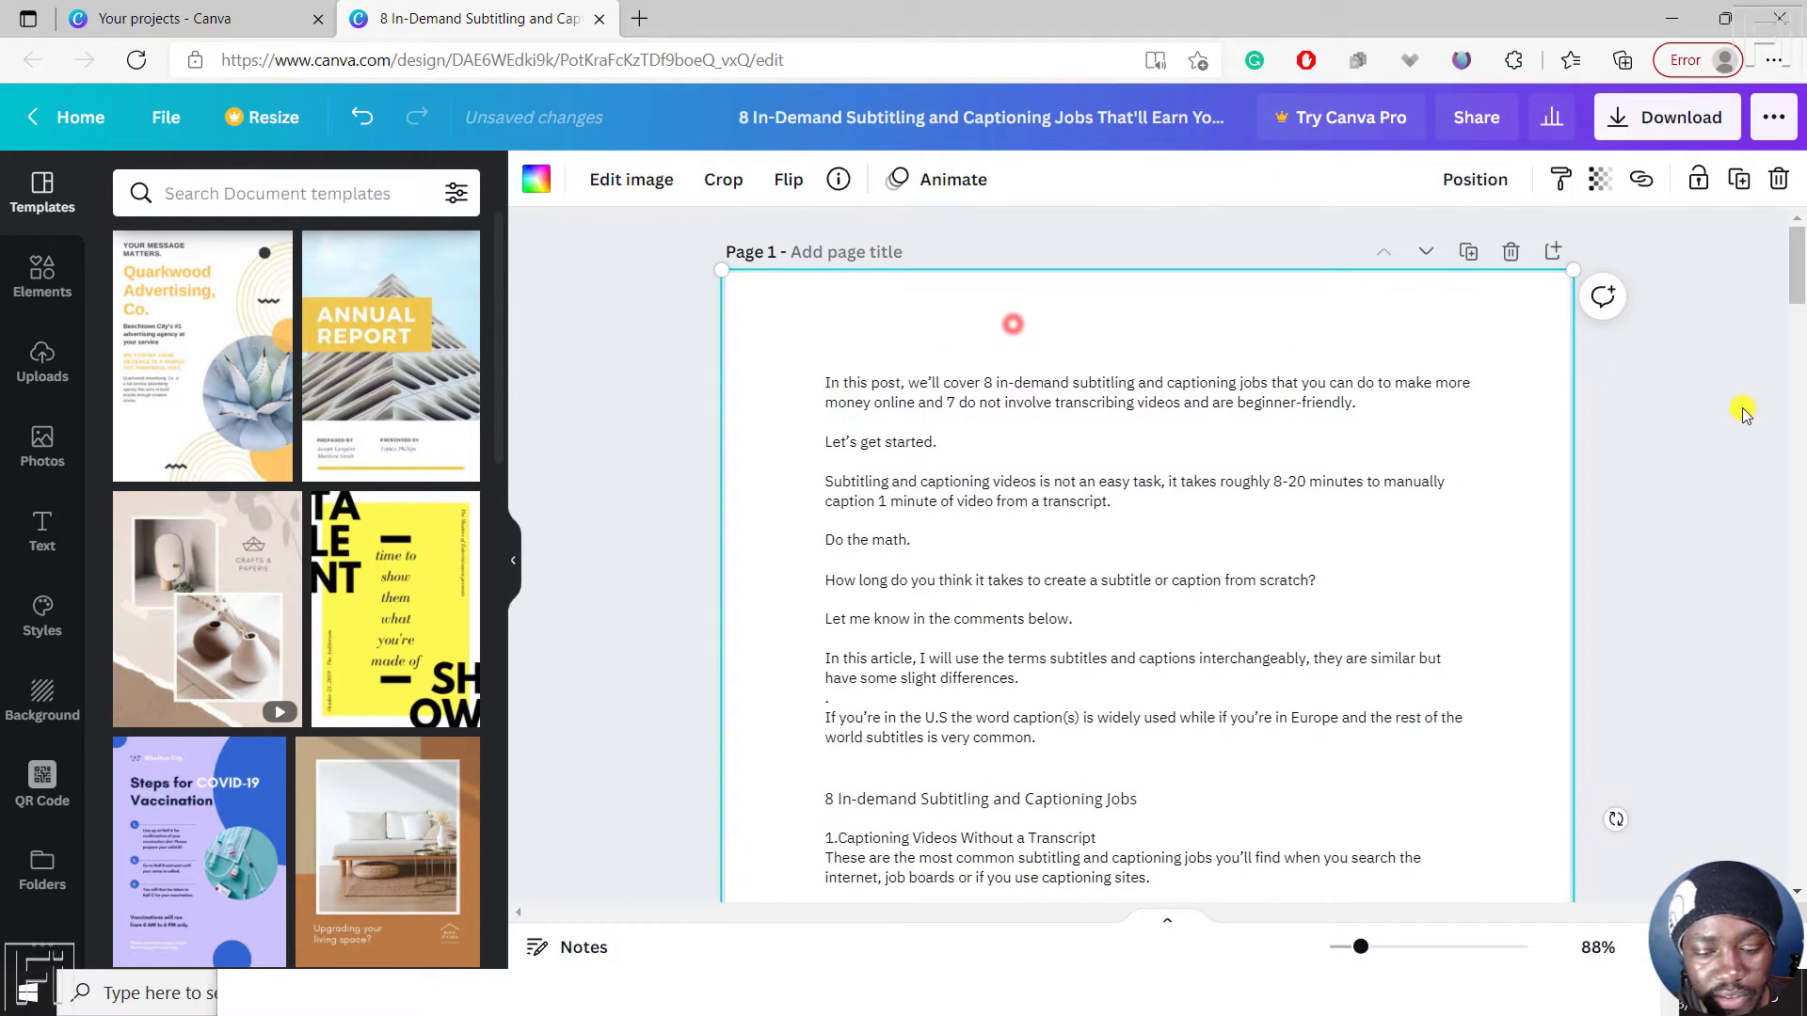
pyautogui.moveTo(1798, 273); pyautogui.dragTo(1798, 743)
pyautogui.click(1515, 472)
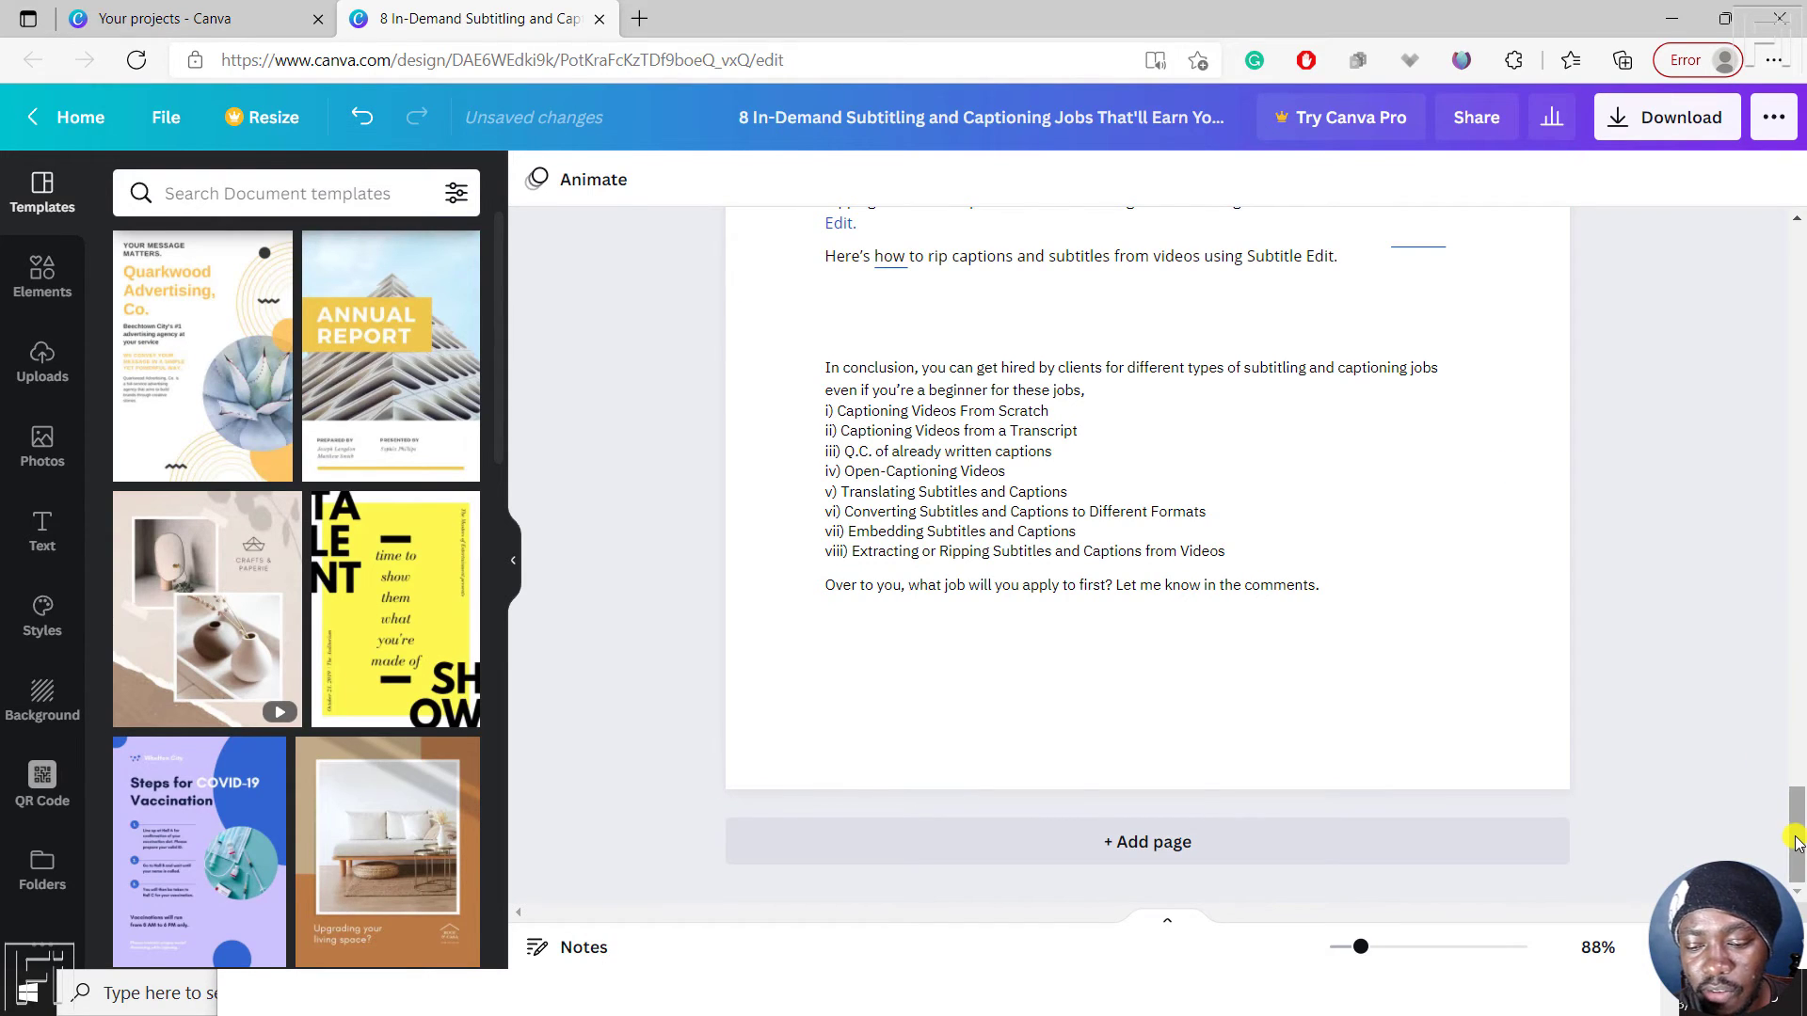
pyautogui.moveTo(1799, 799); pyautogui.dragTo(1800, 261)
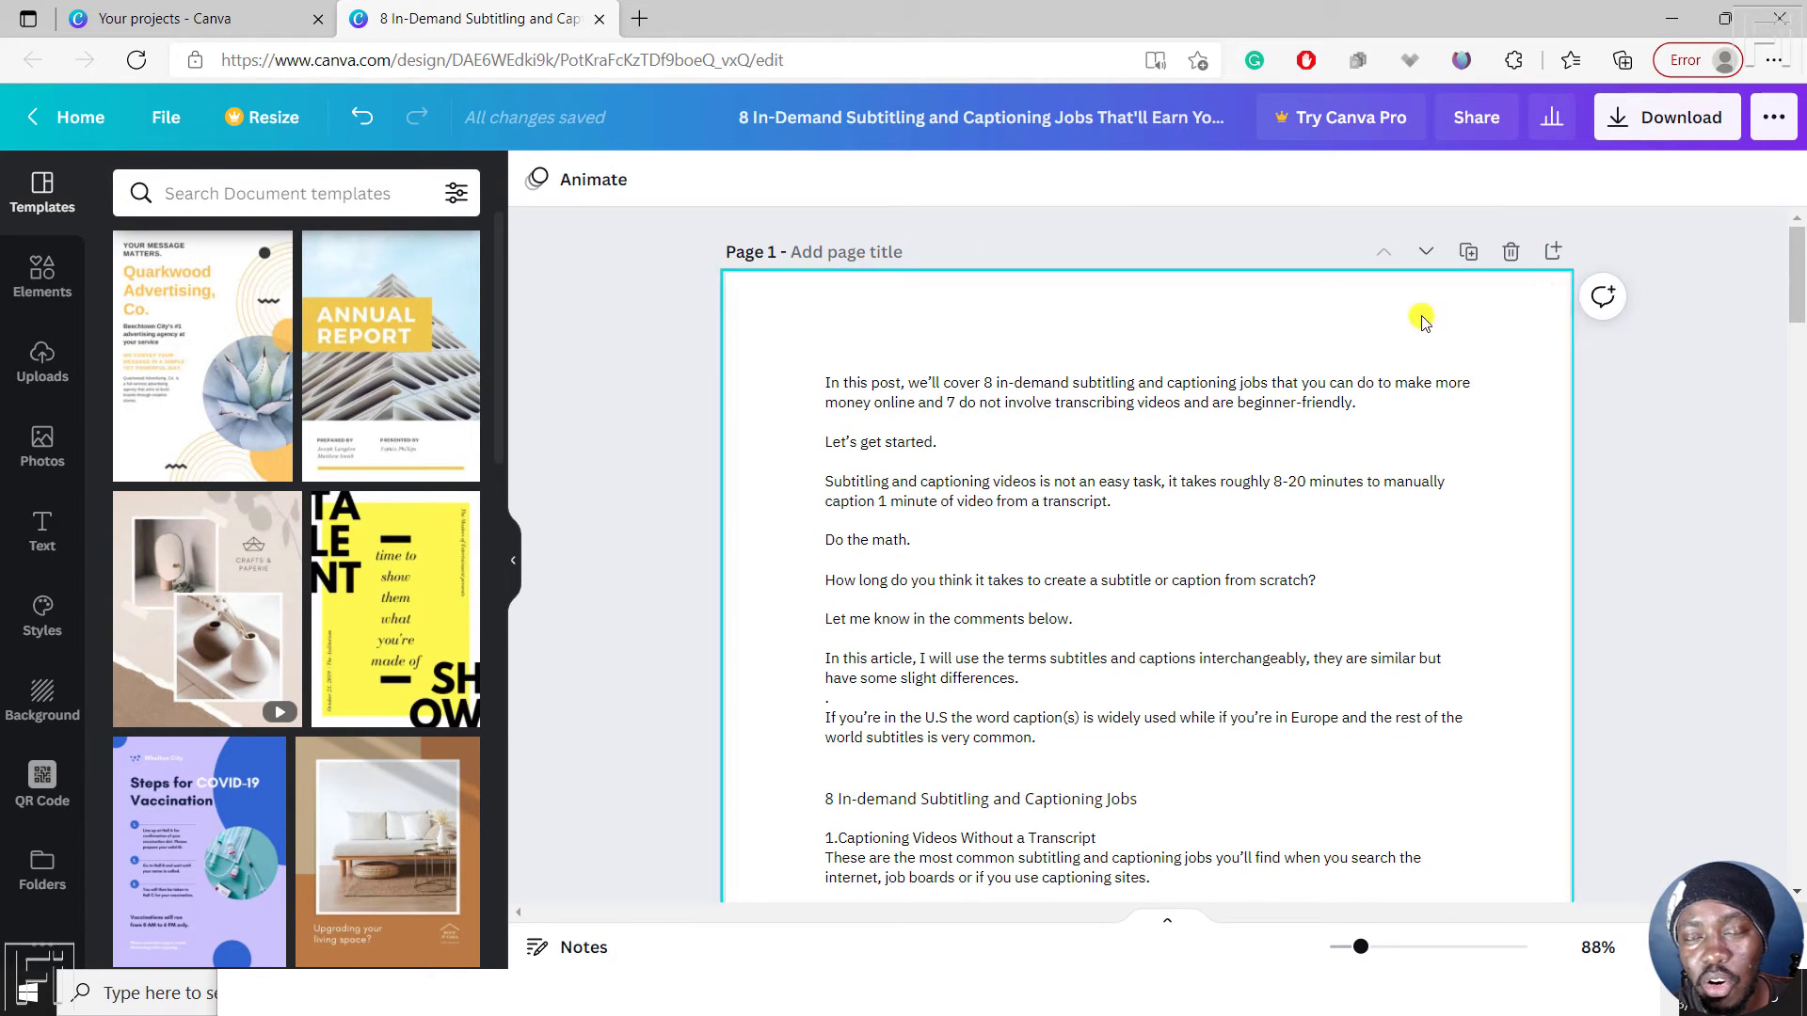
pyautogui.click(1661, 120)
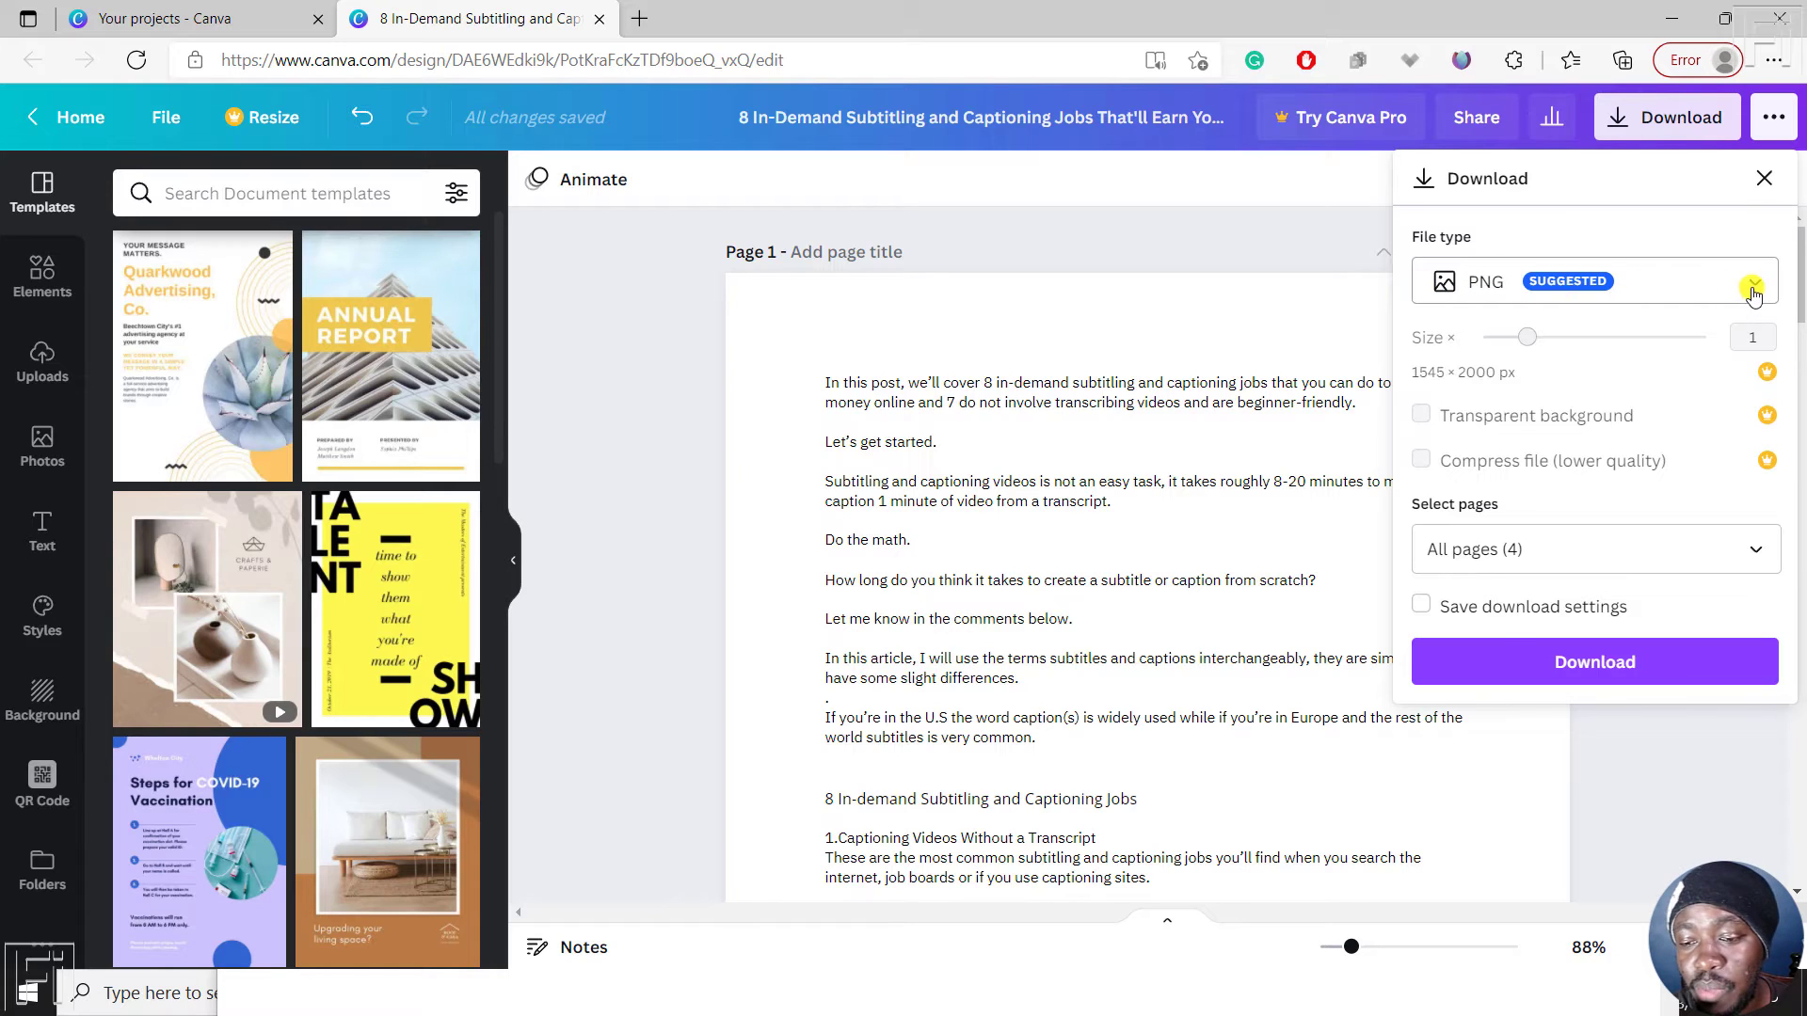
# Step: Download all four pages as PNG images in a zip archive
pyautogui.click(1758, 286)
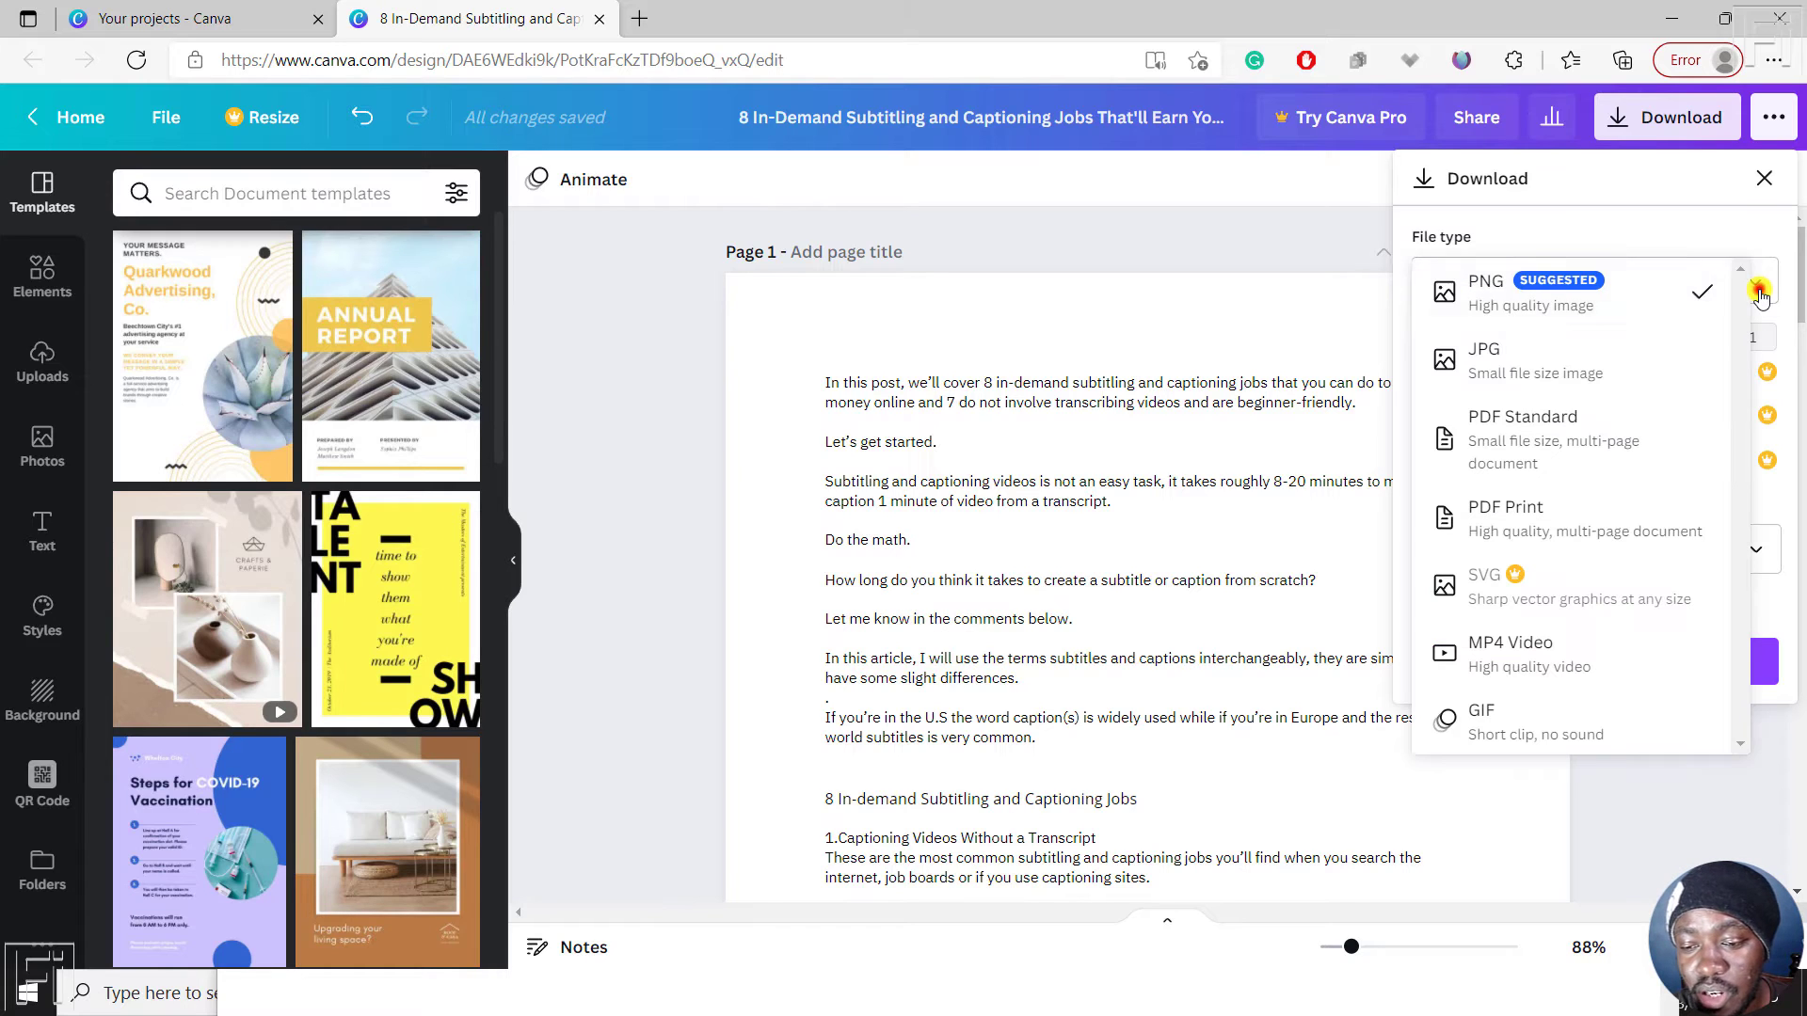
pyautogui.click(1627, 316)
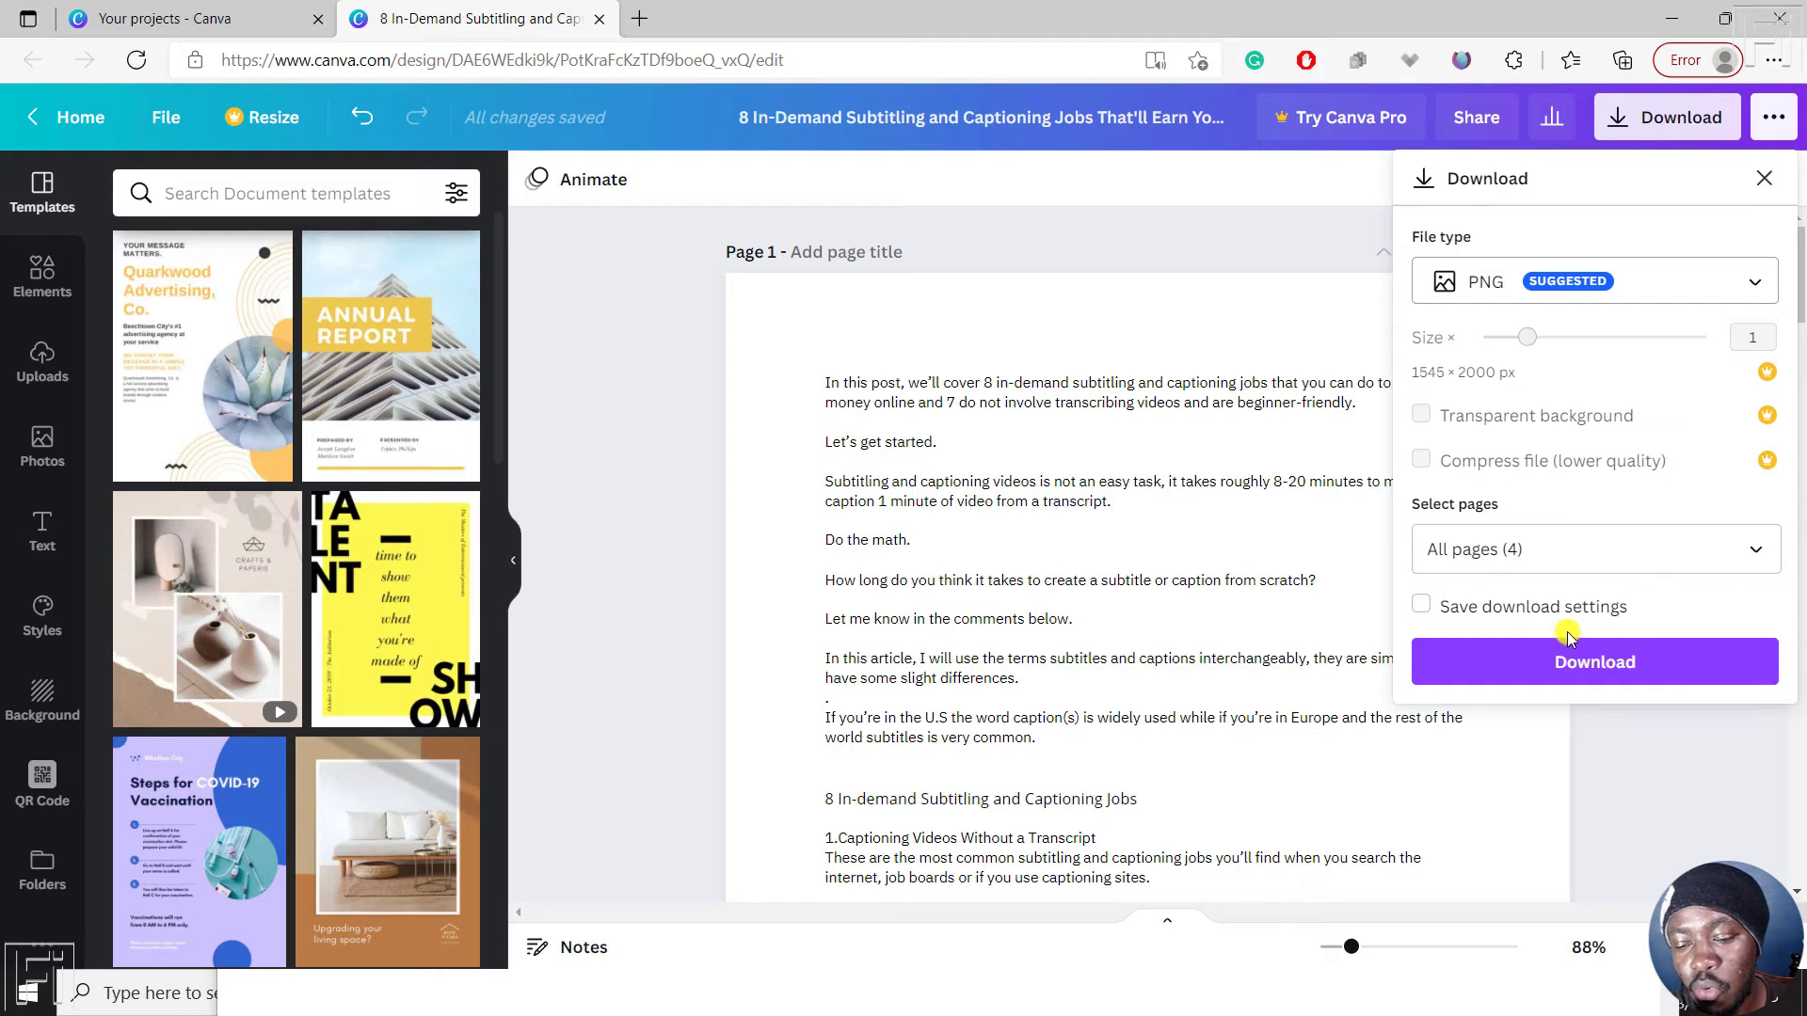
pyautogui.click(1599, 667)
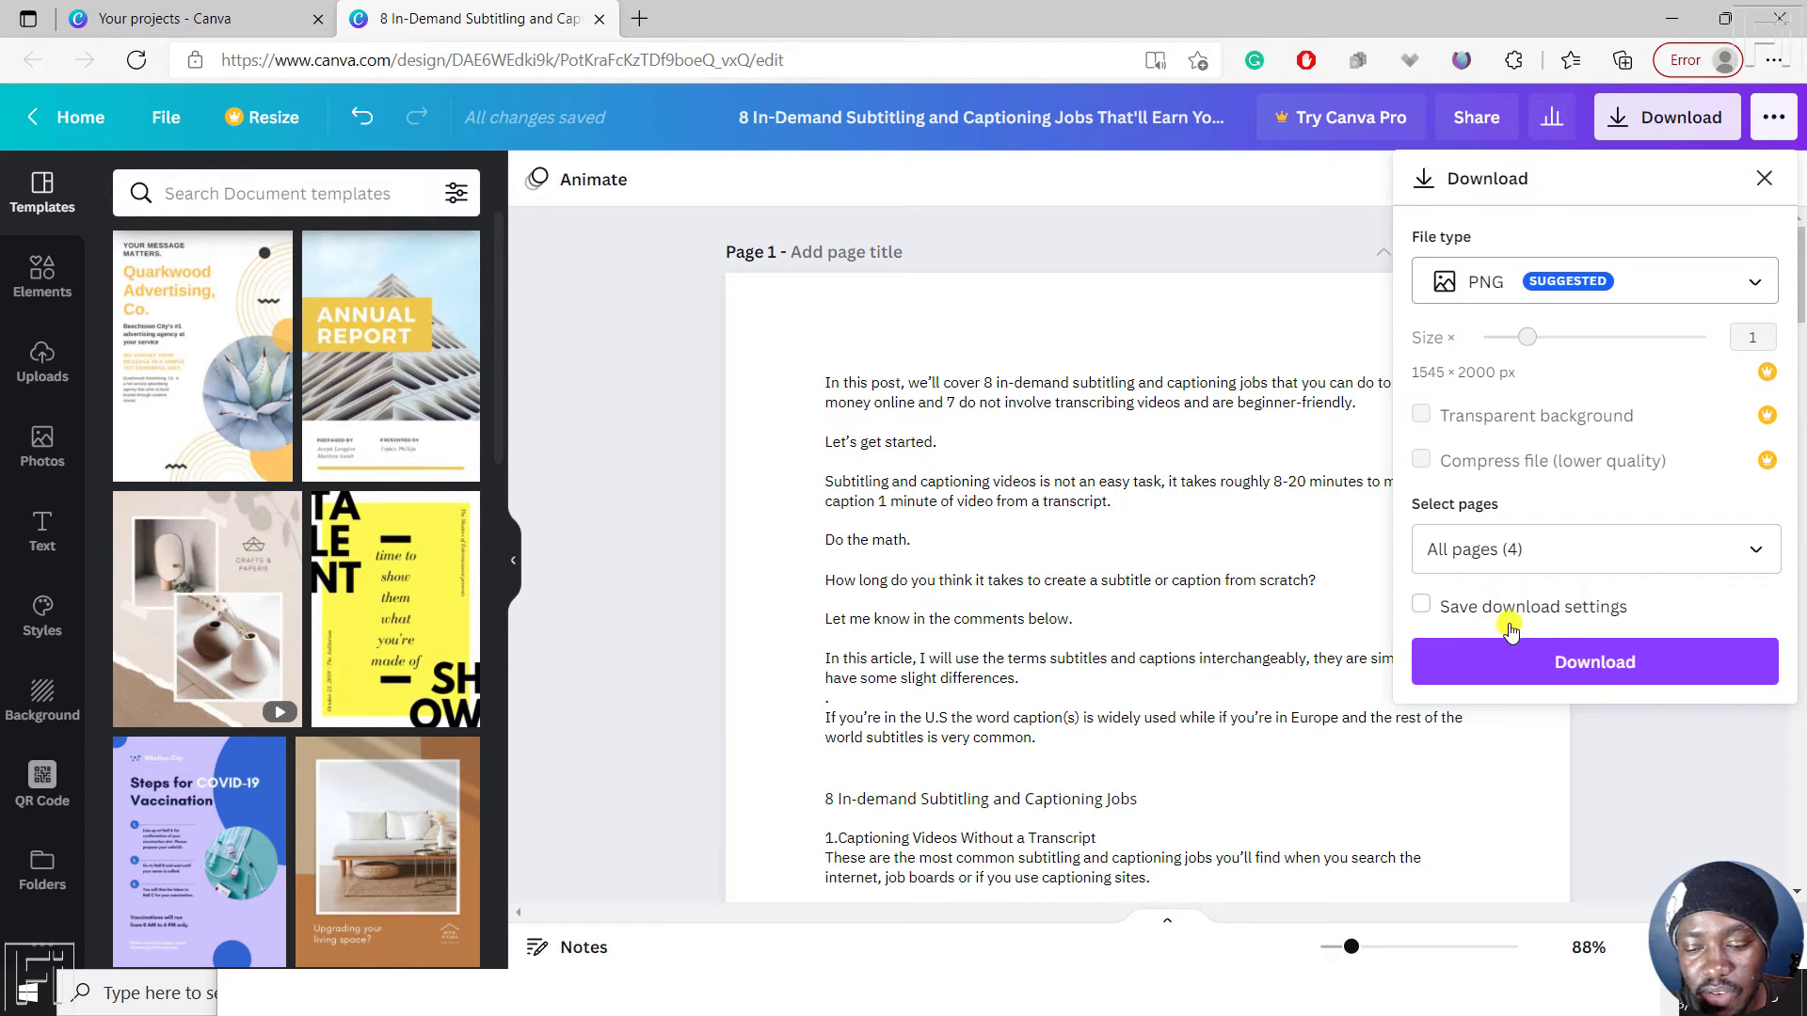
pyautogui.click(1626, 670)
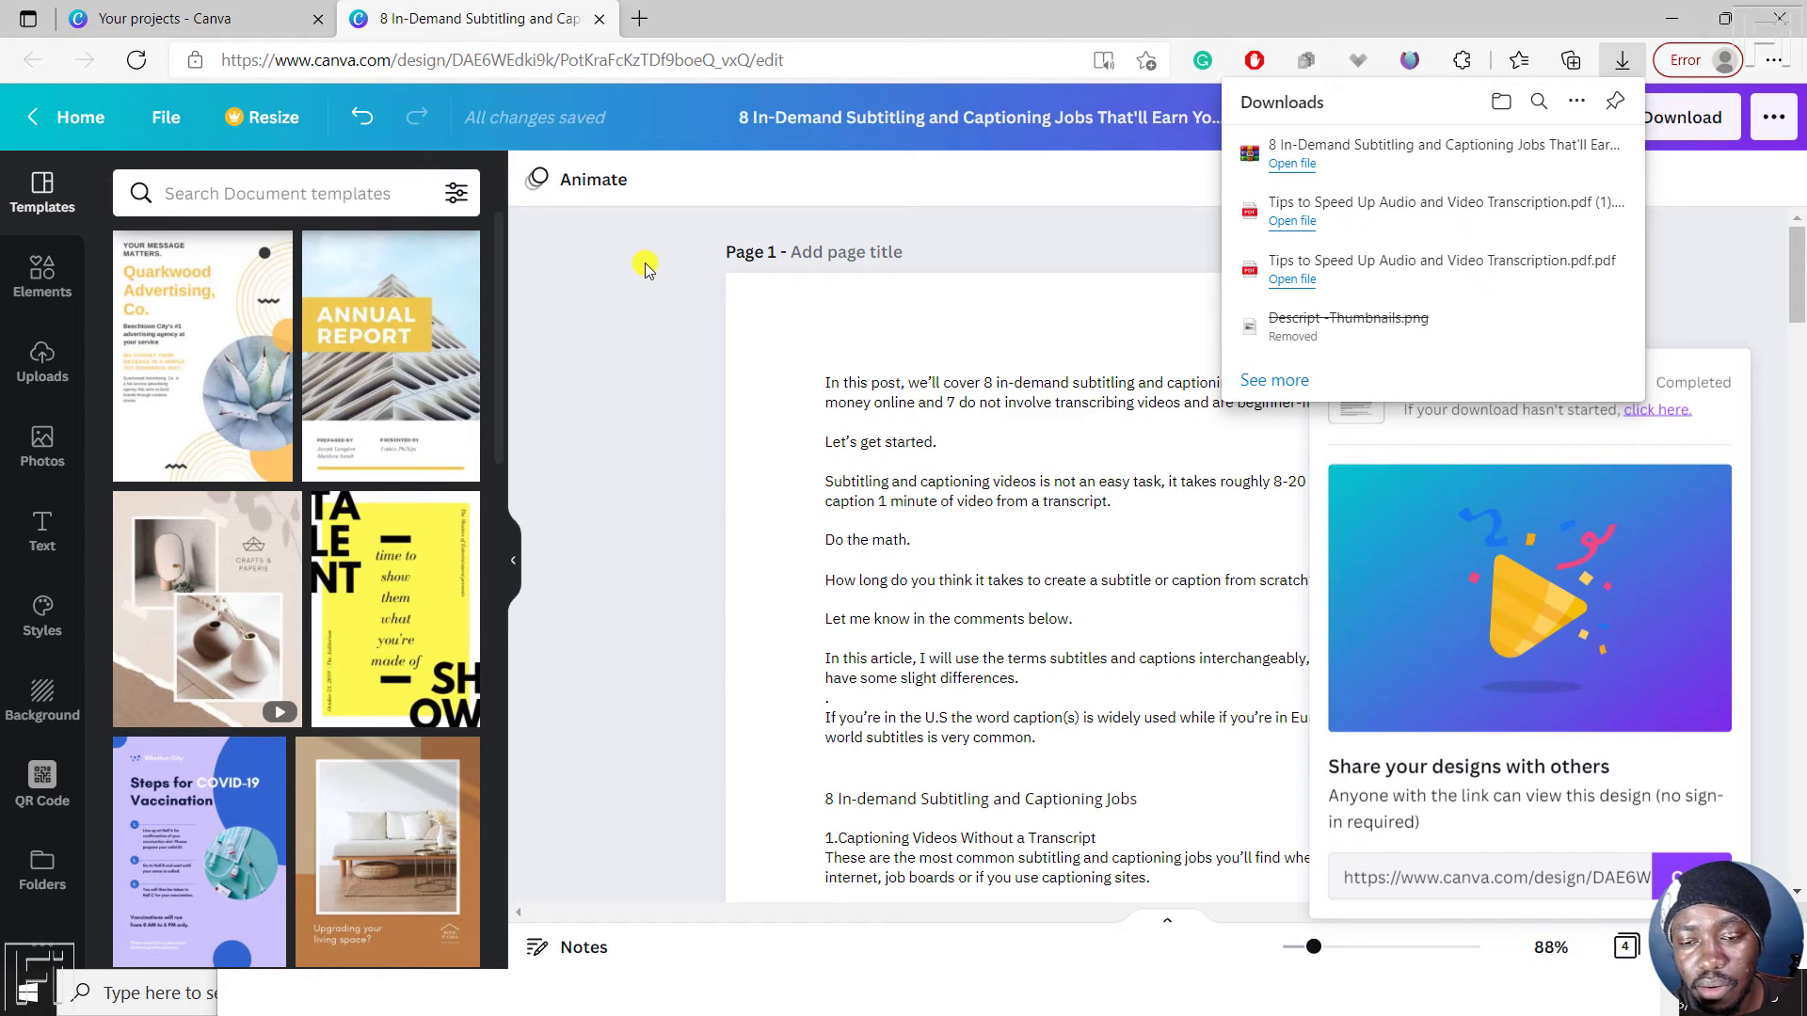
# Step: Open the downloaded zip in WinRAR, dismiss the licence reminder, and open 1.png
pyautogui.click(1331, 139)
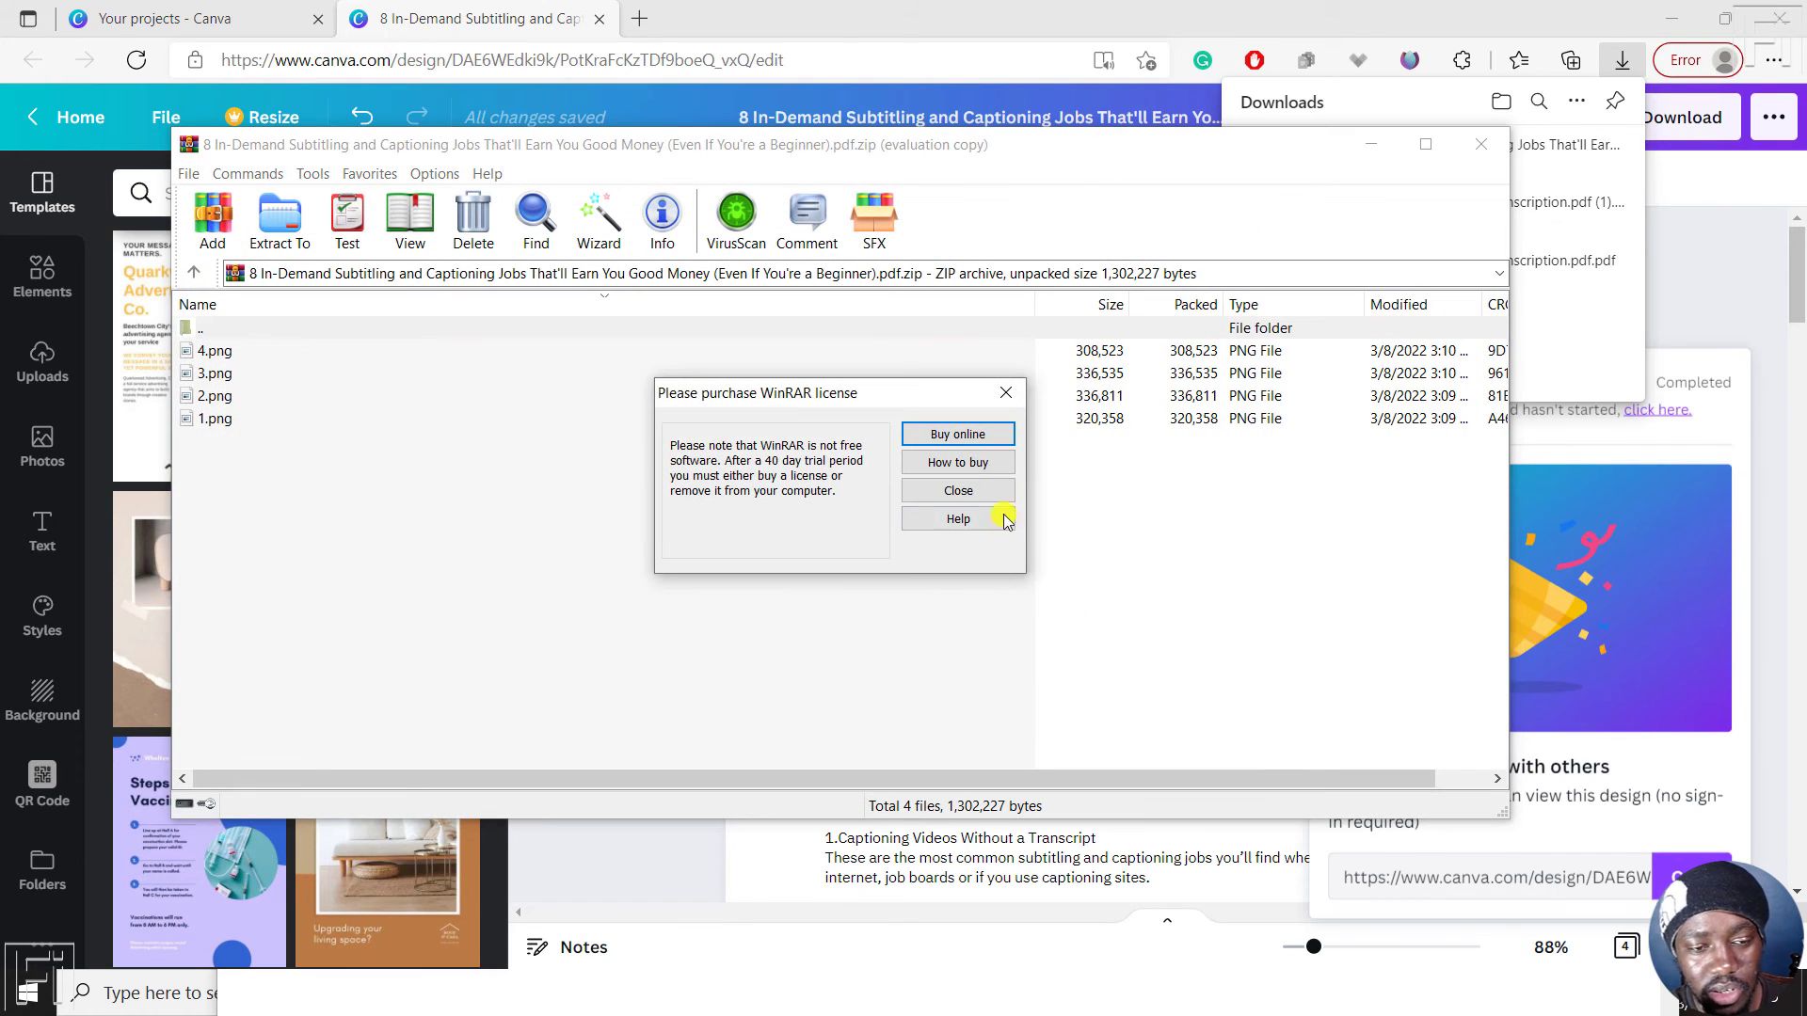
pyautogui.click(1003, 393)
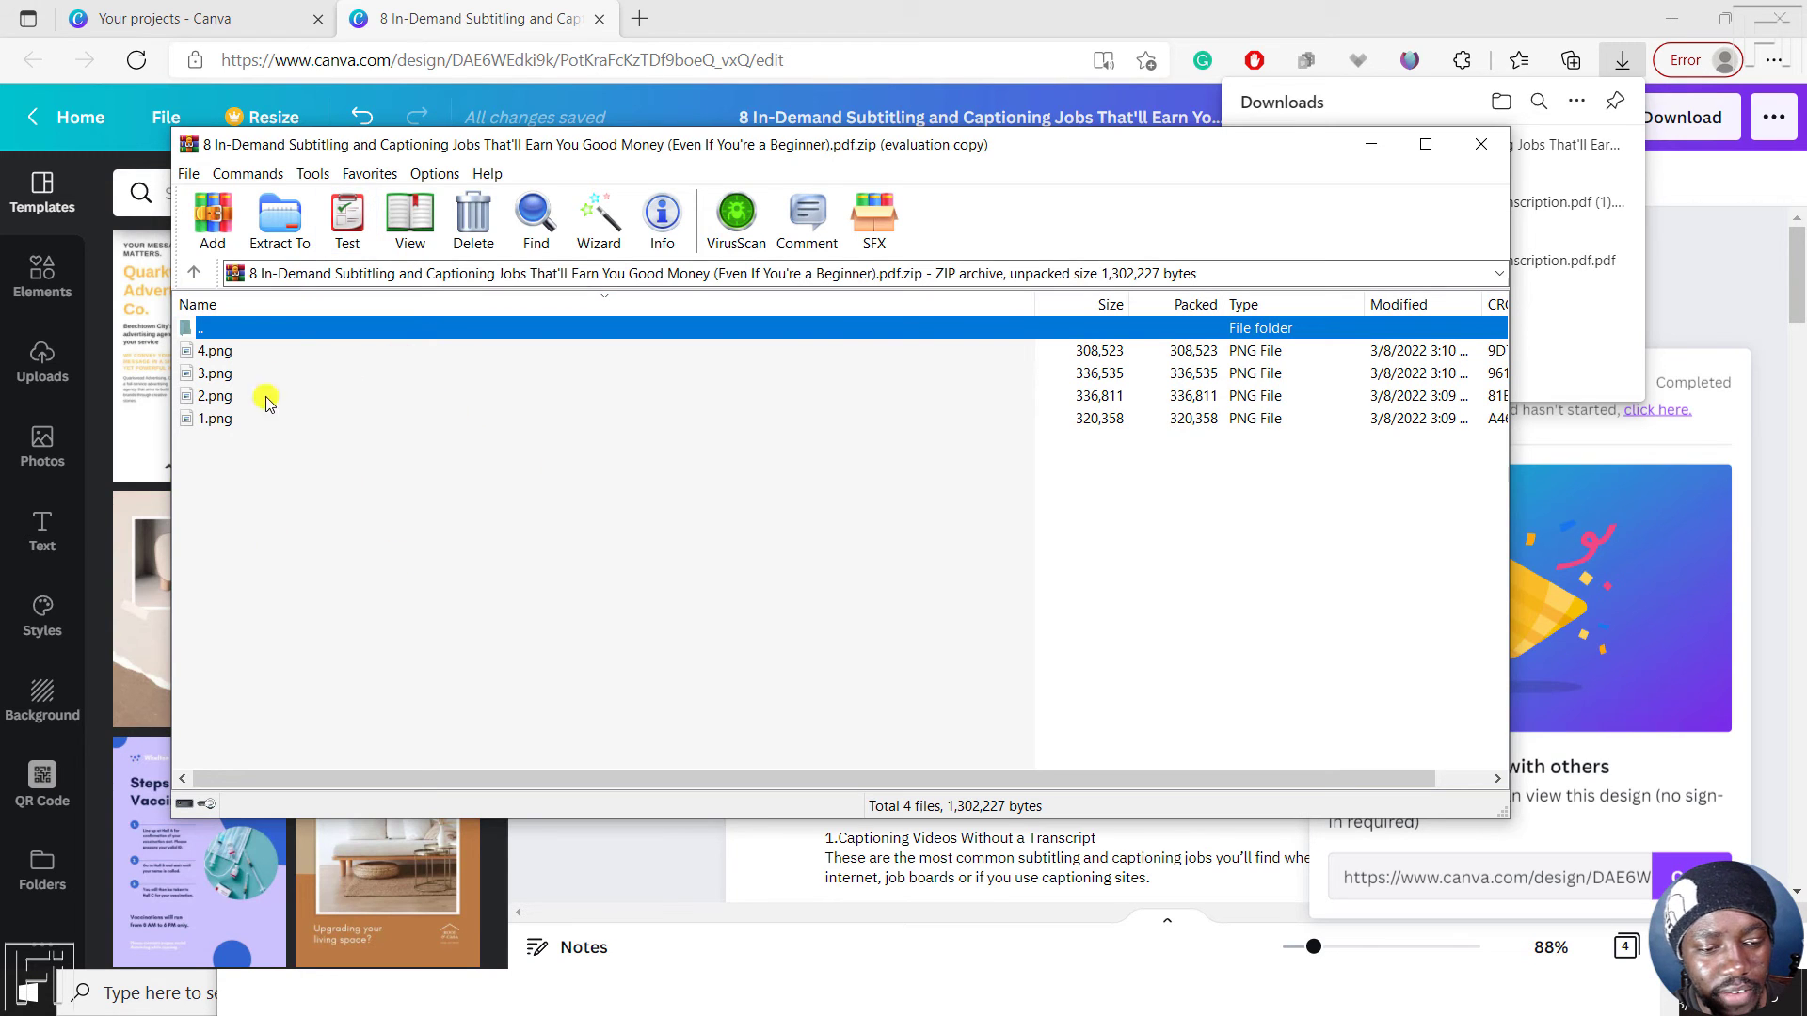
pyautogui.doubleClick(215, 422)
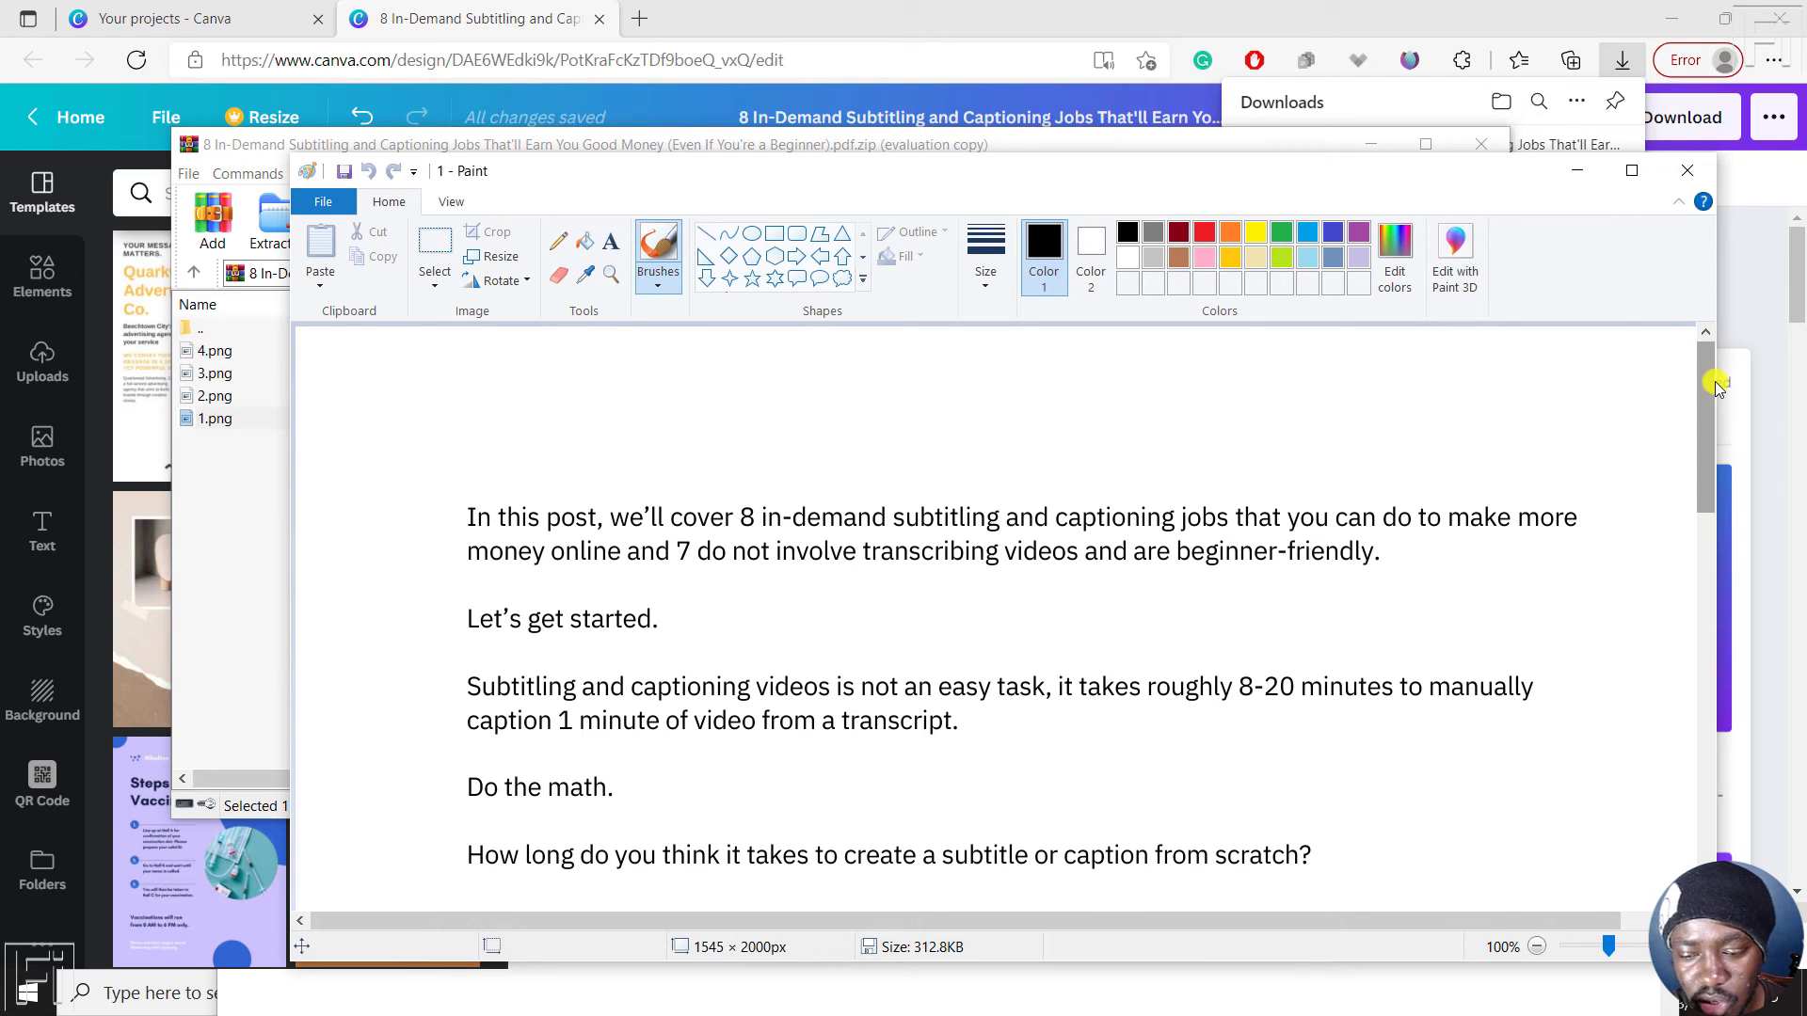
# Step: Review page 1 in Paint at 50% then 100% zoom, then minimize Paint
pyautogui.click(1536, 946)
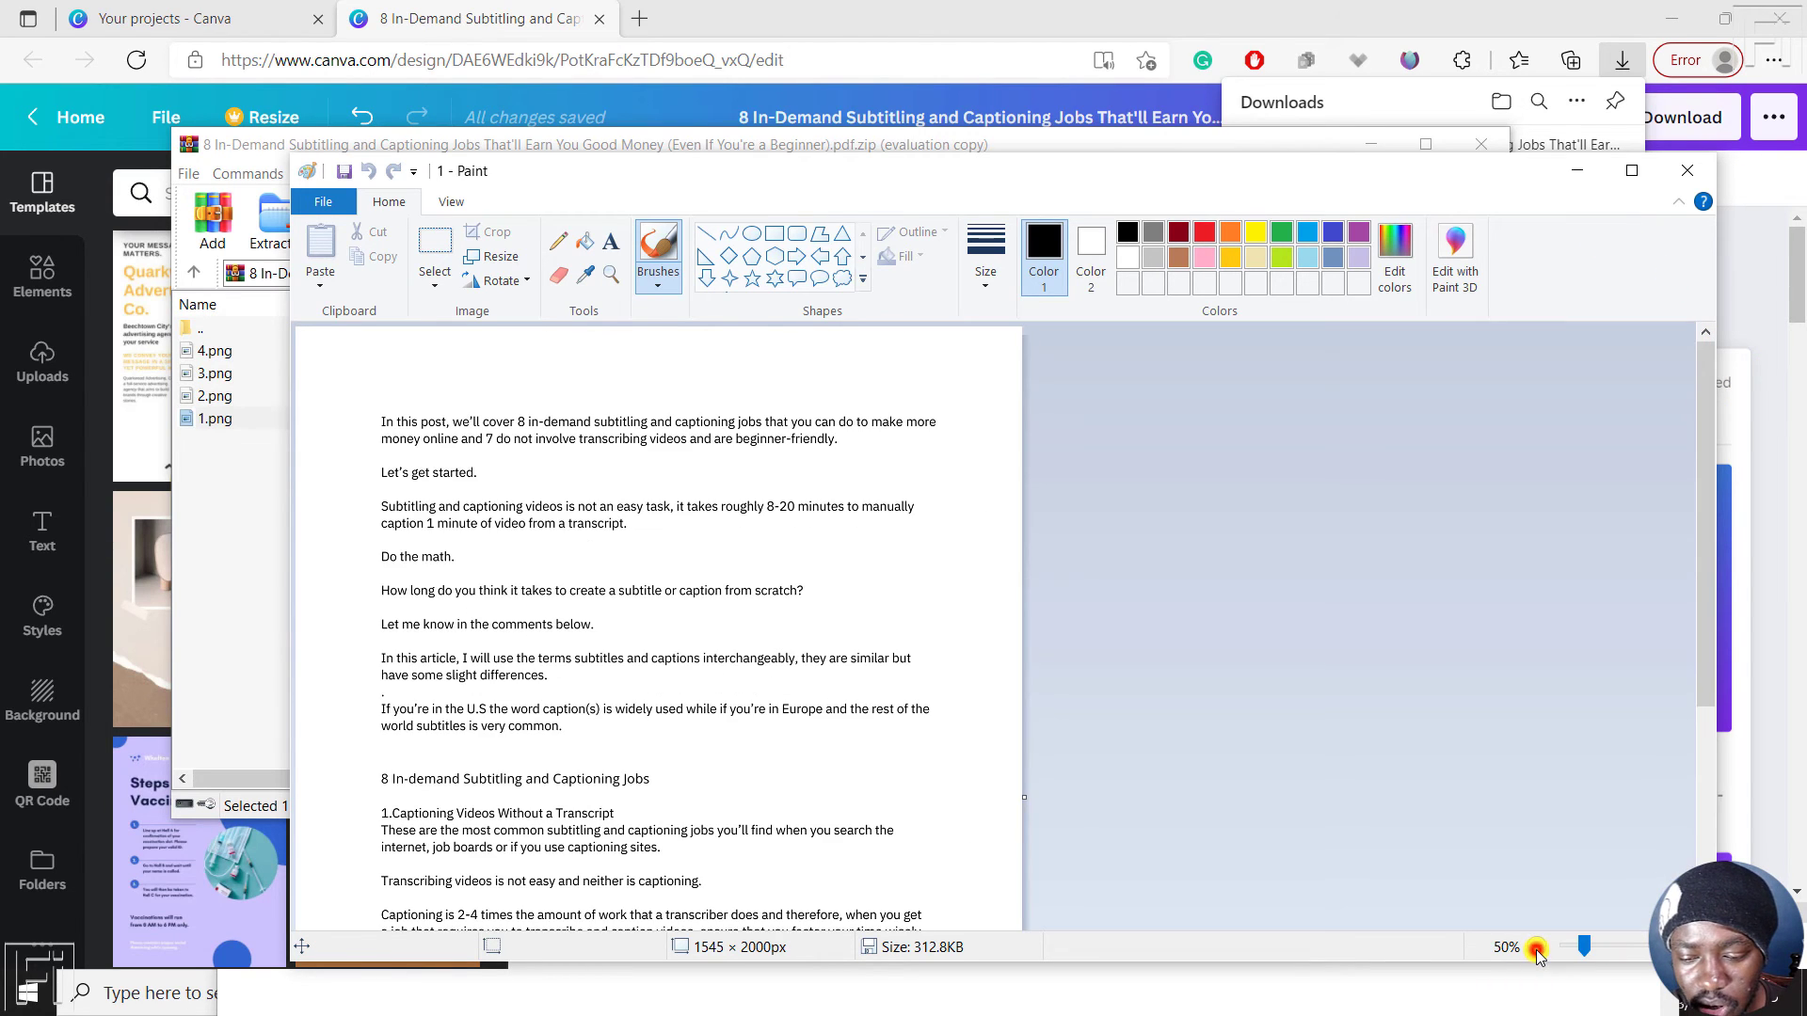
pyautogui.moveTo(1700, 496)
pyautogui.mouseDown()
pyautogui.moveTo(1675, 775)
pyautogui.moveTo(1666, 545)
pyautogui.moveTo(1635, 392)
pyautogui.mouseUp()
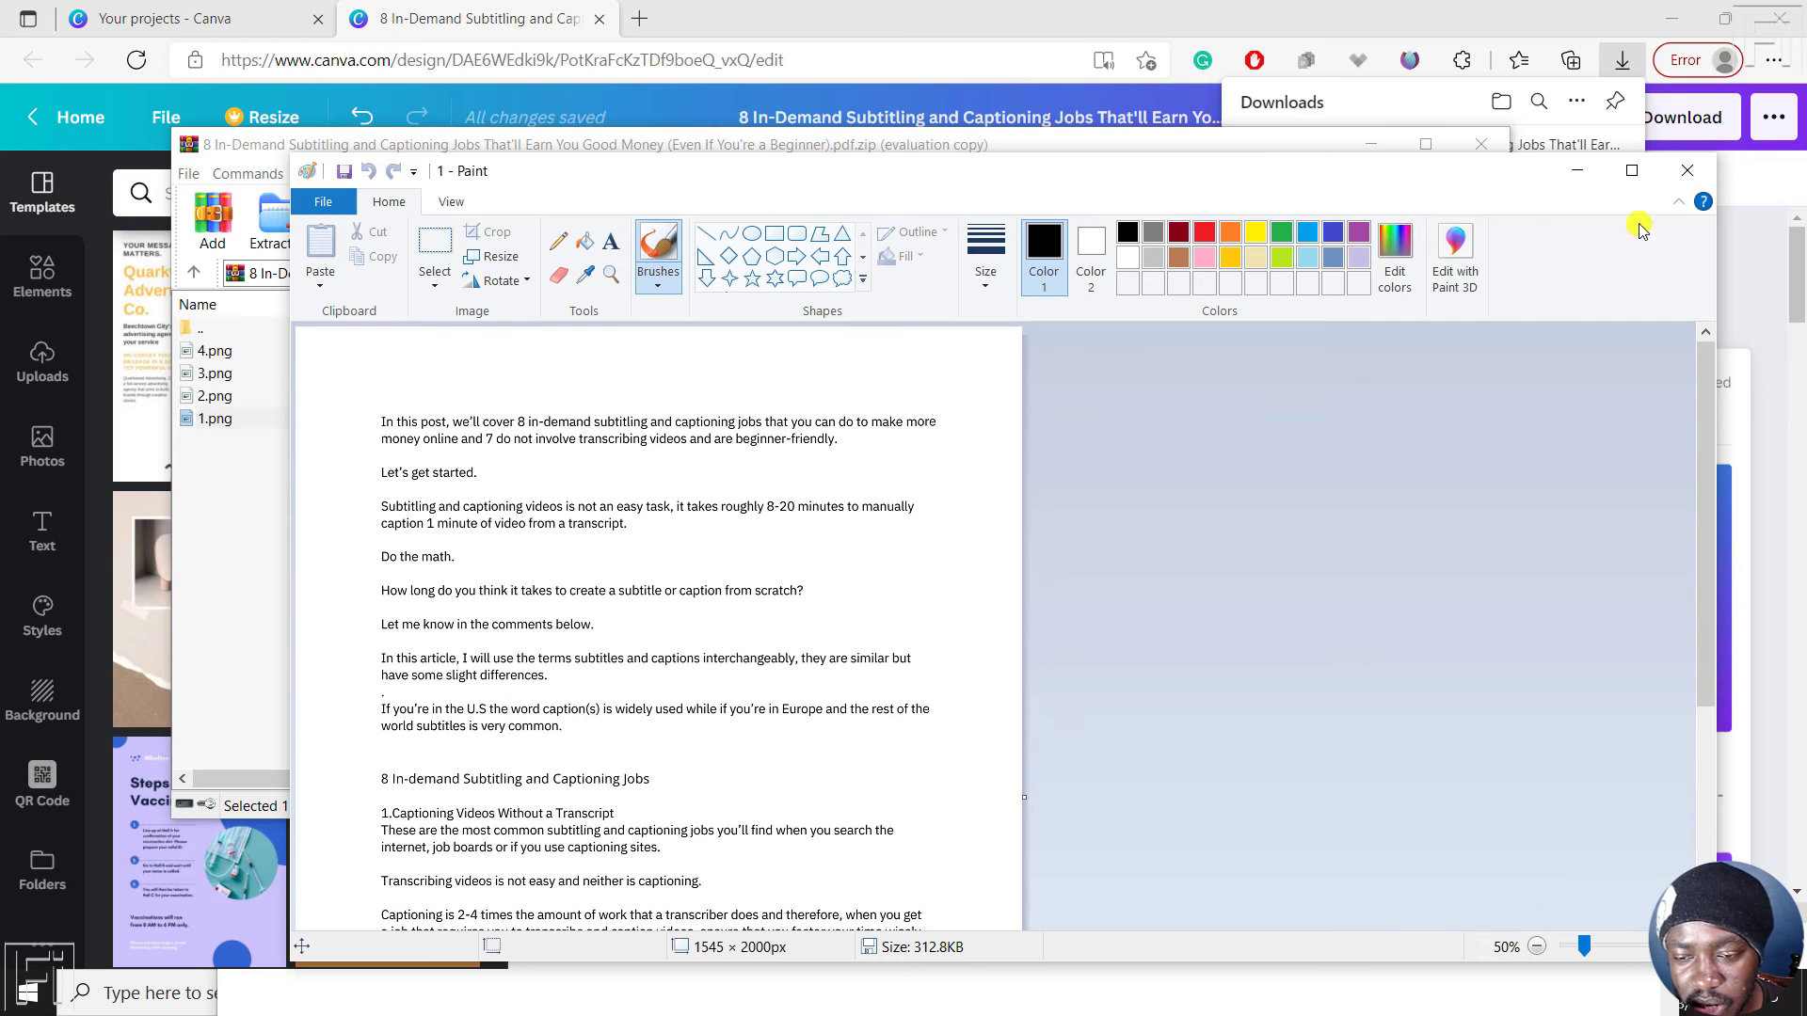
pyautogui.click(1636, 170)
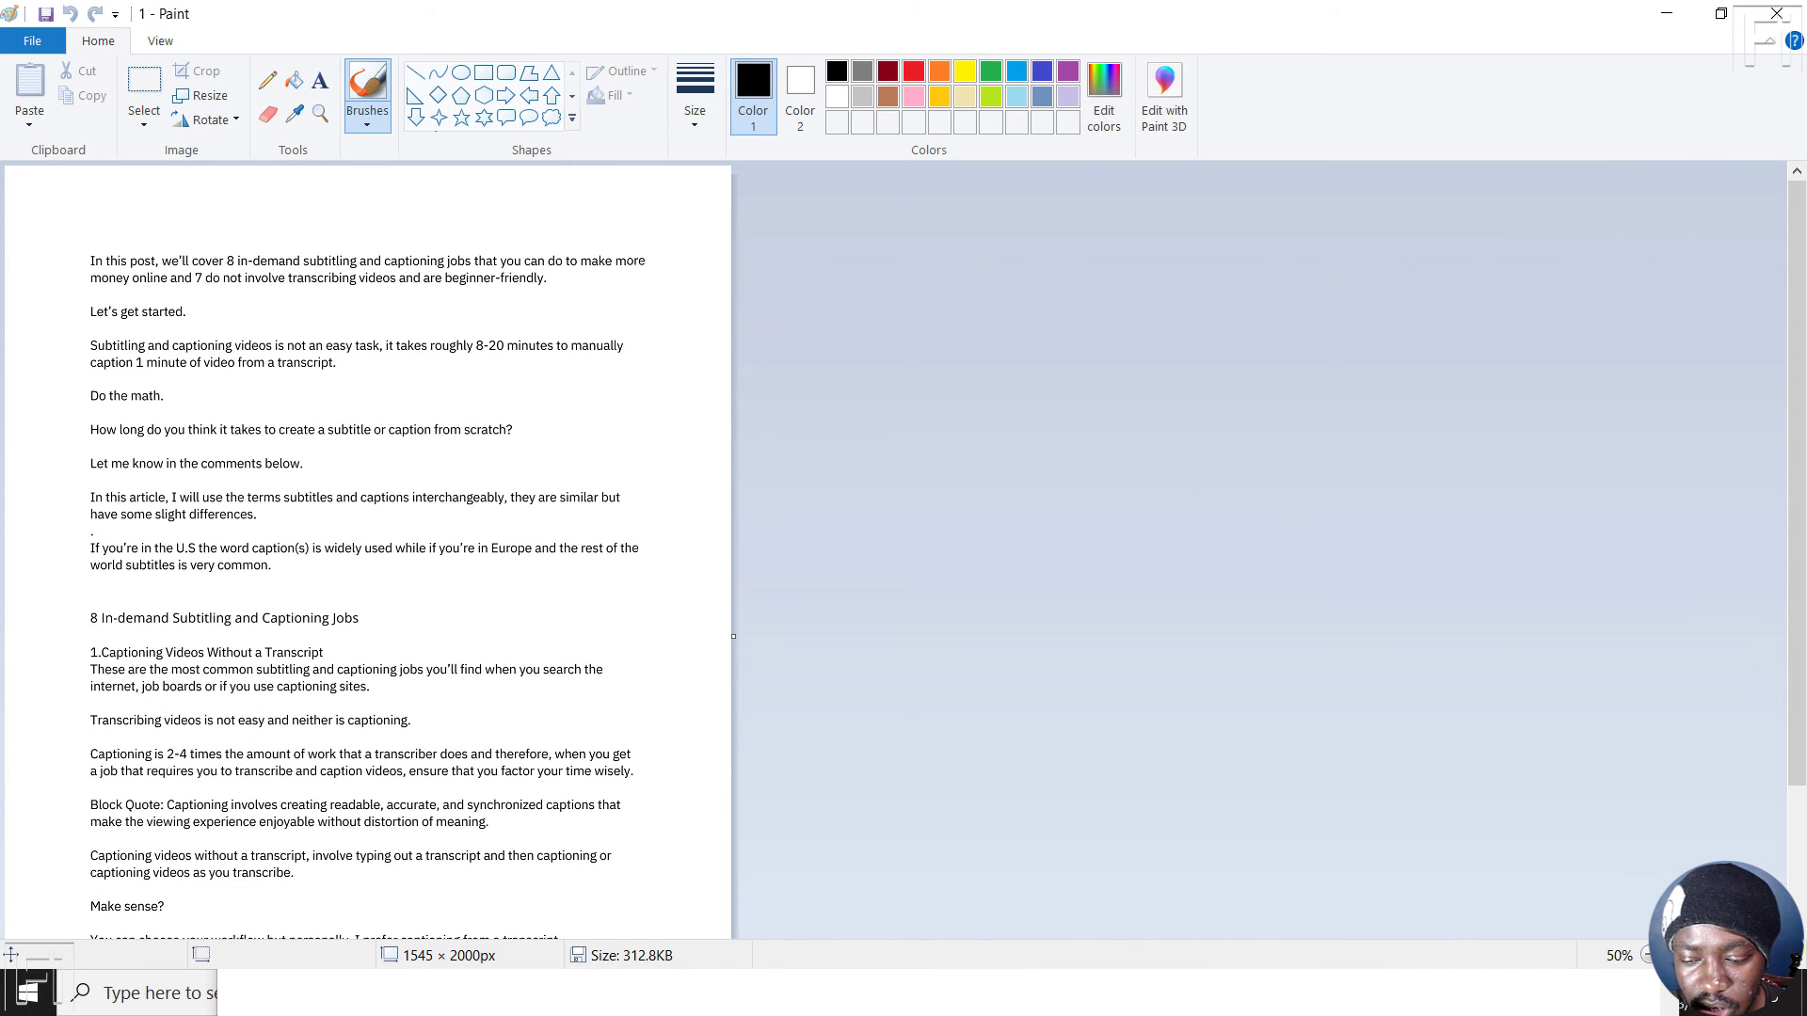
pyautogui.scroll(1, 1641, 172)
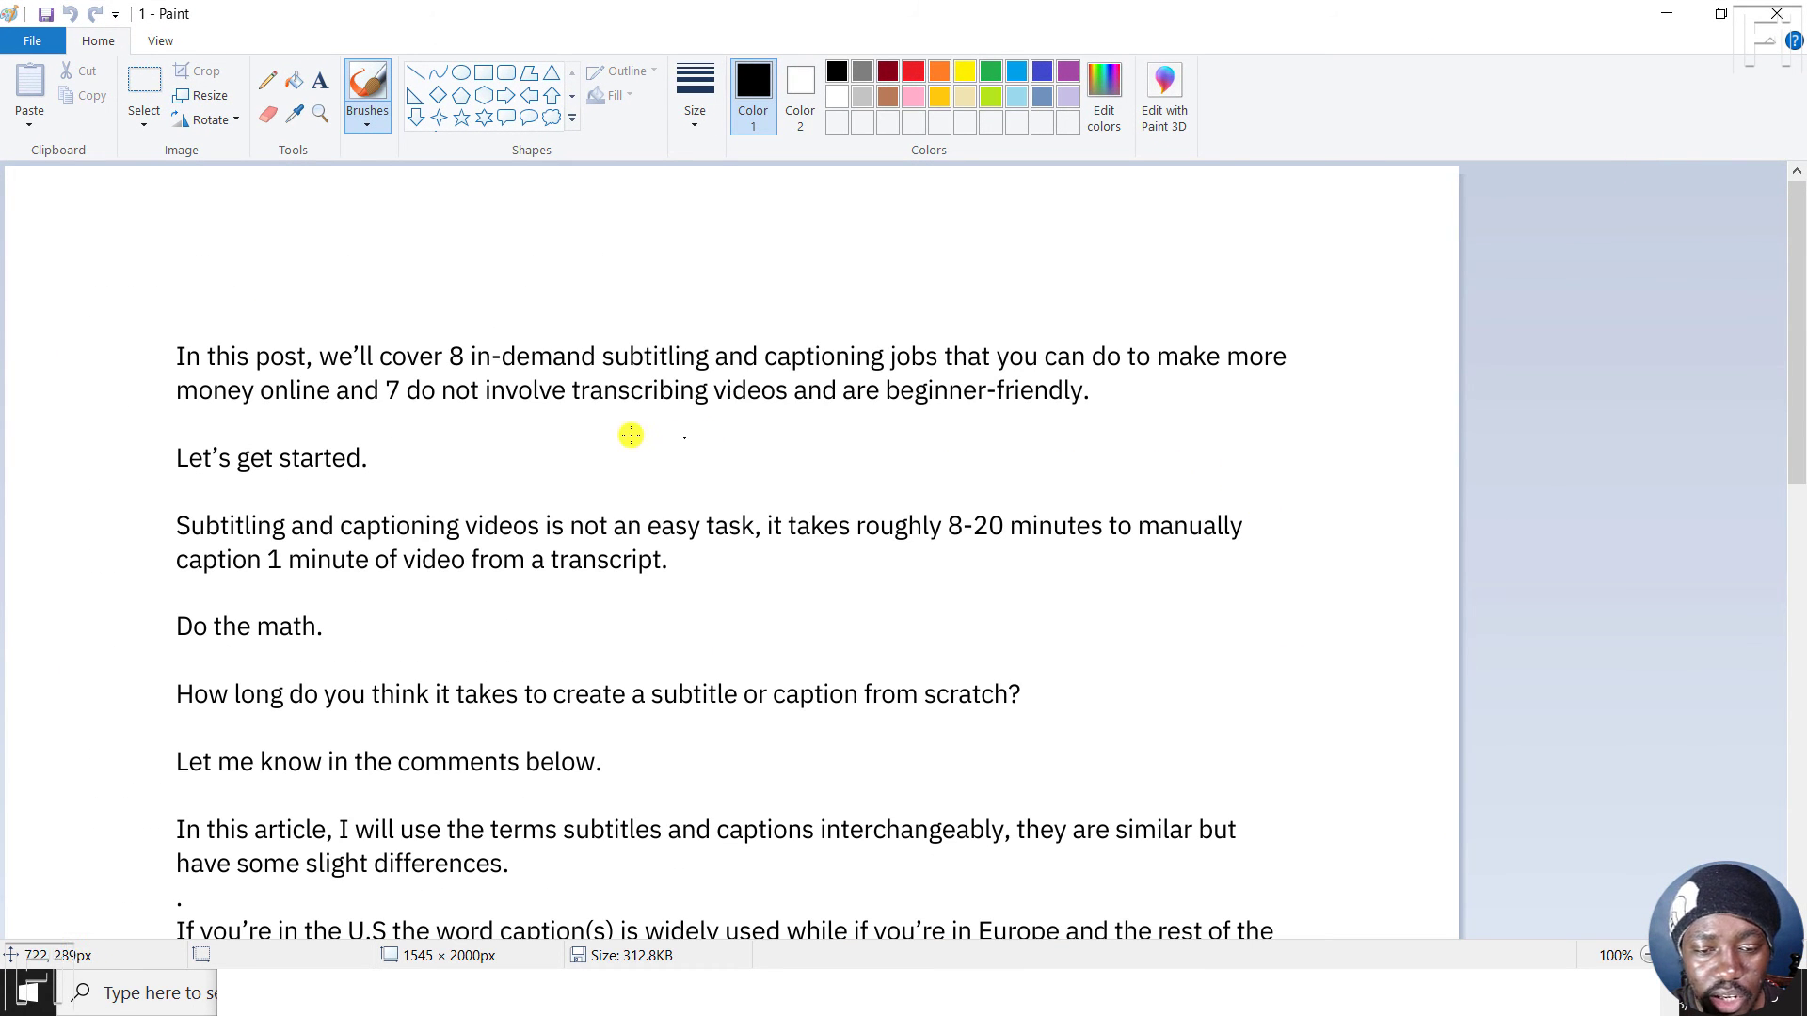
pyautogui.click(1666, 13)
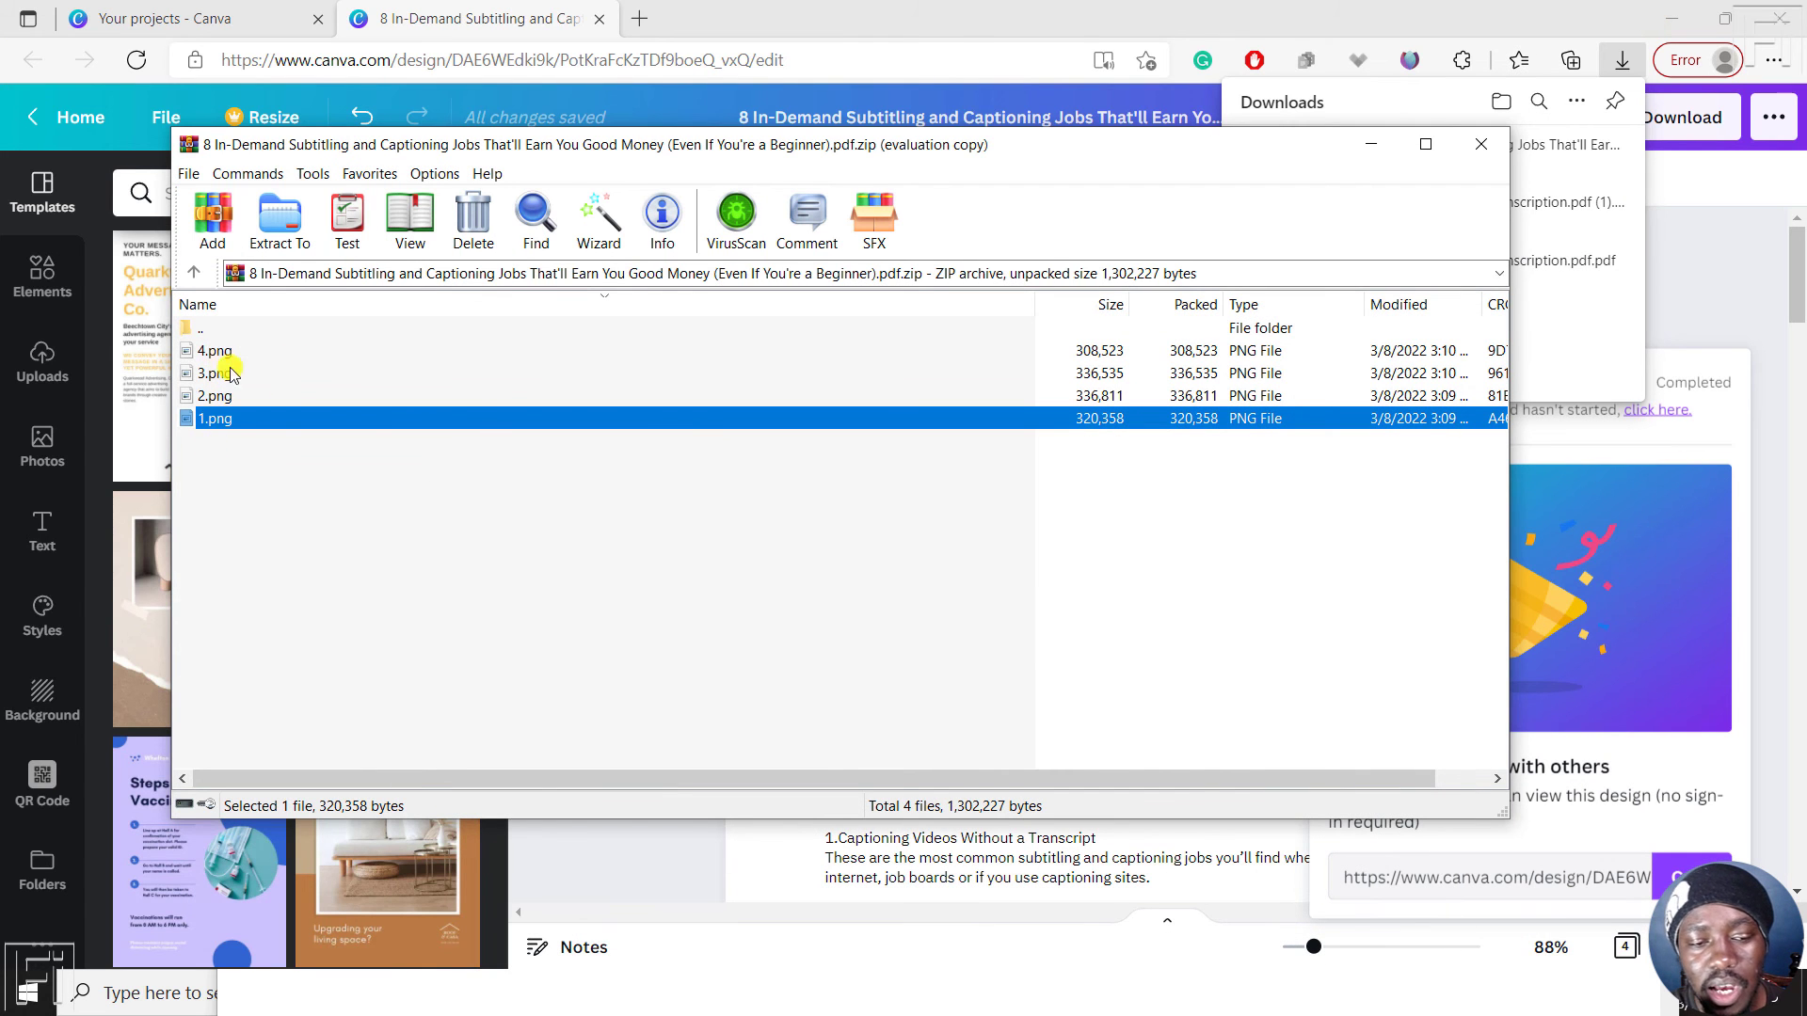
# Step: Switch back to the Canva design tab in the browser
pyautogui.click(443, 17)
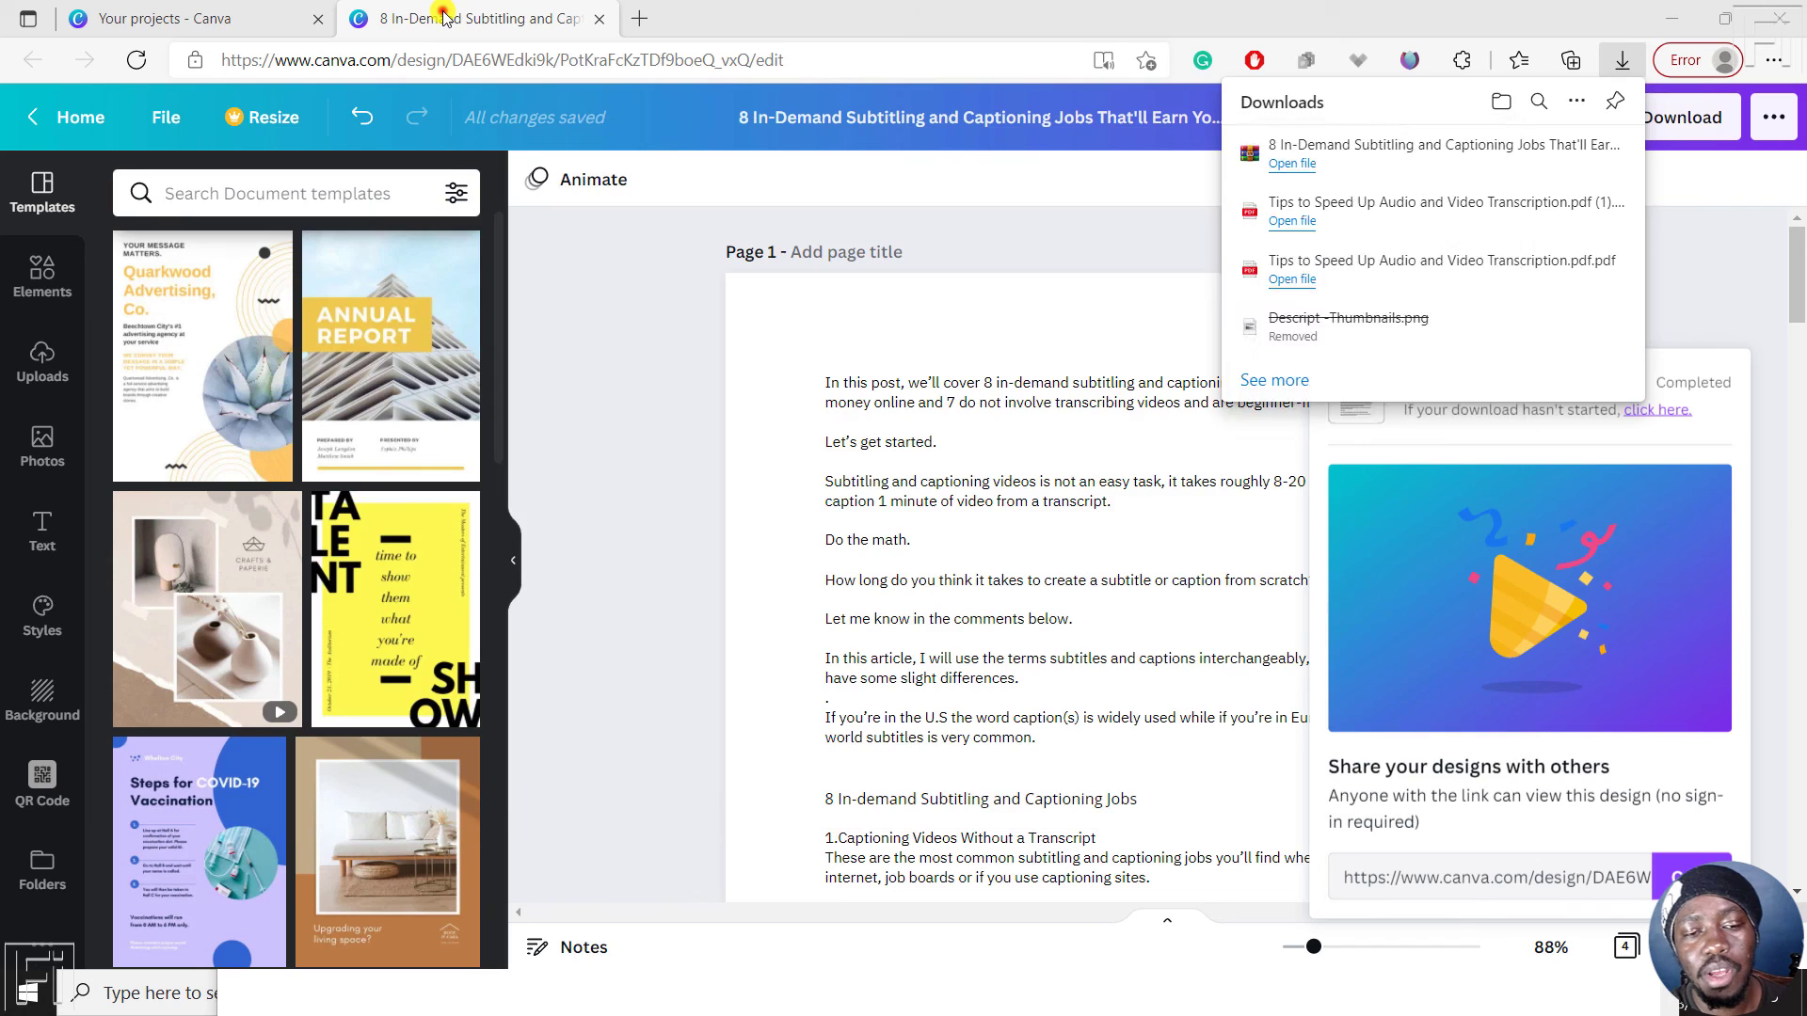